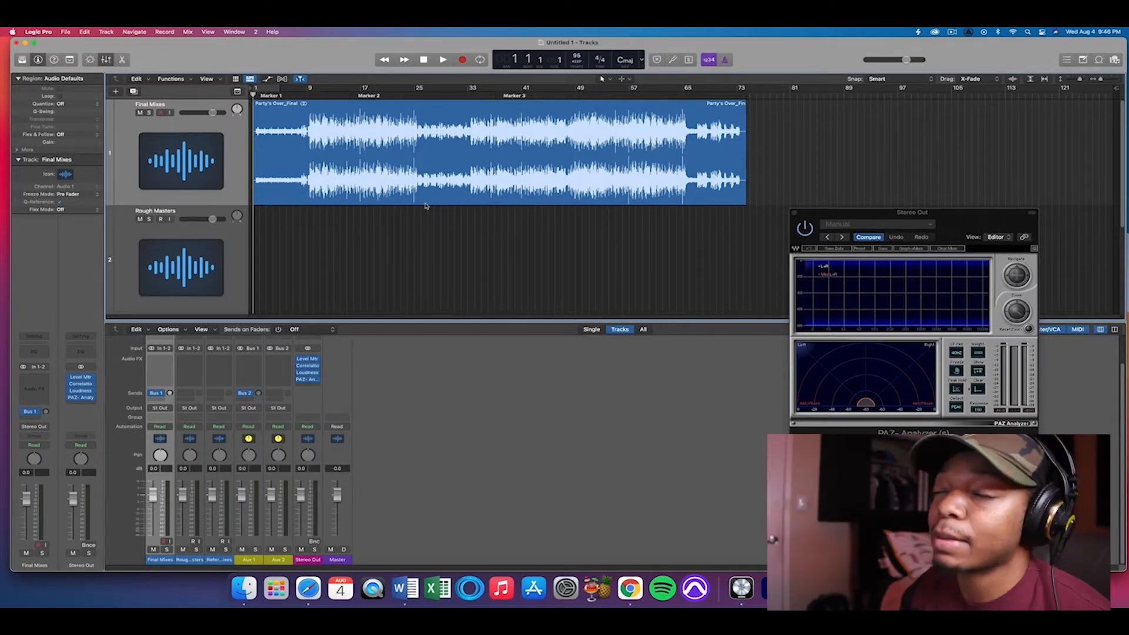
Play the Final Mixes track from bar 8 and listen through the opening of the first loud section
click(301, 95)
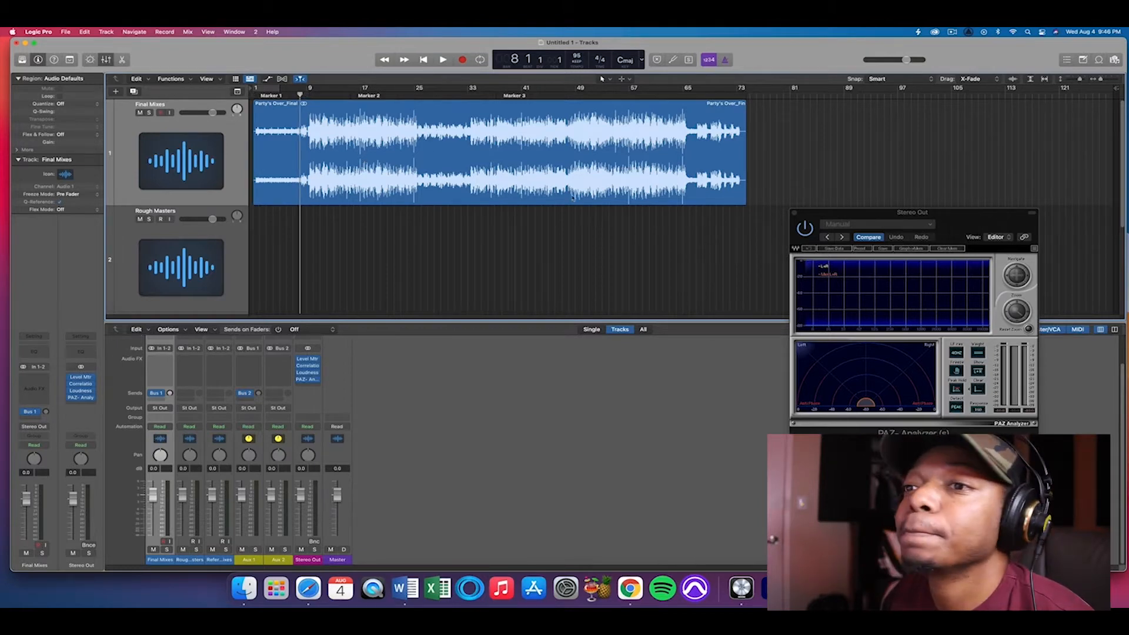
key(space)
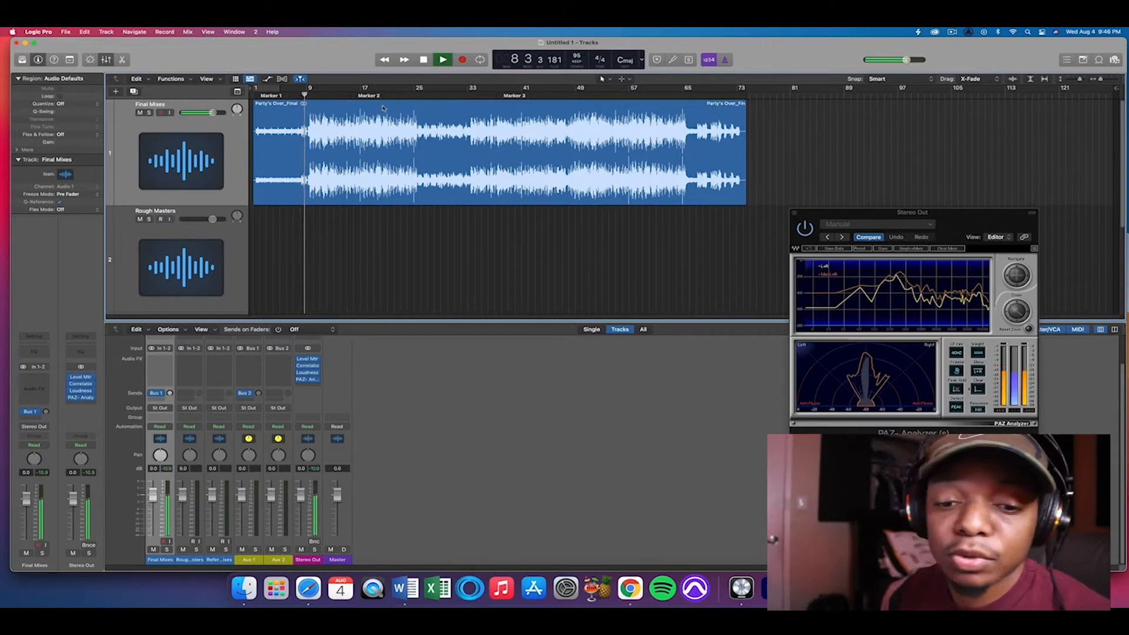
key(space)
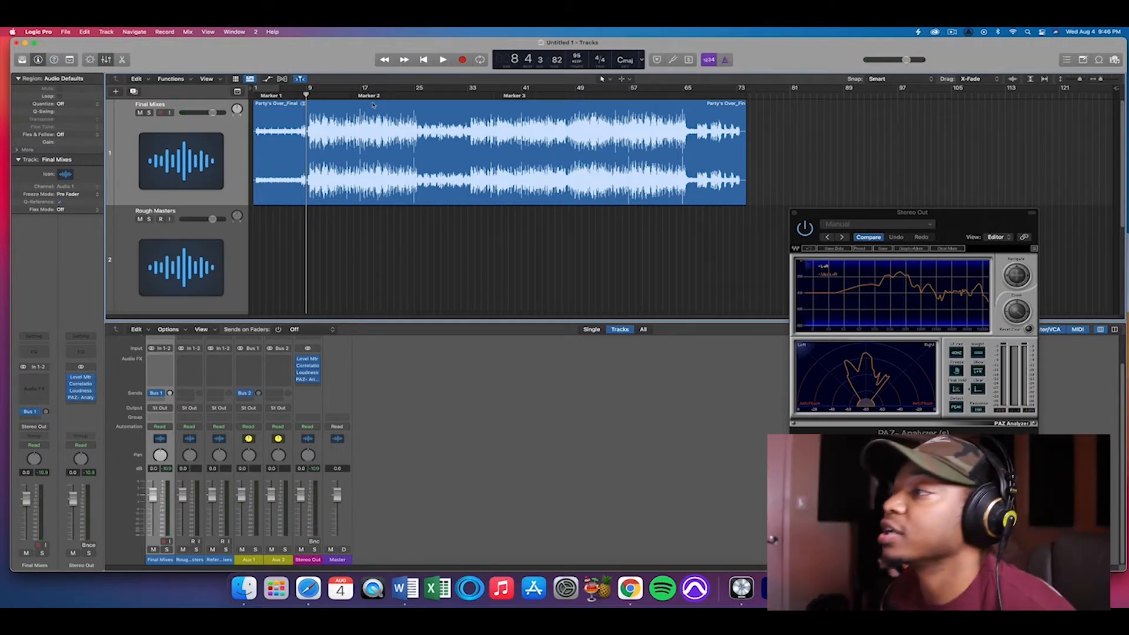
key(space)
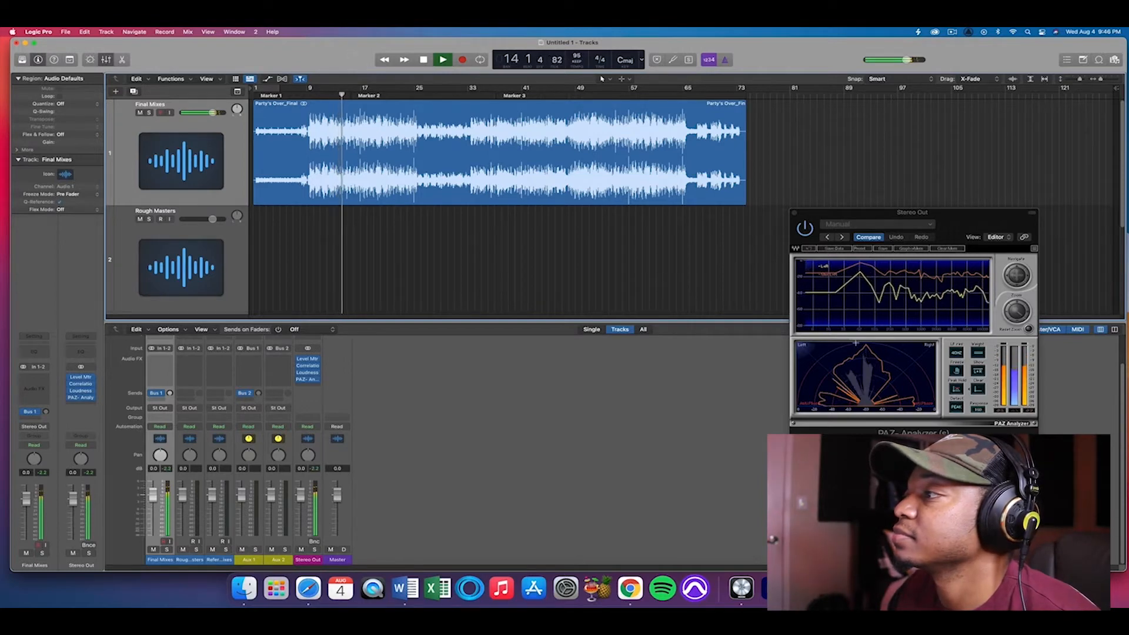
key(space)
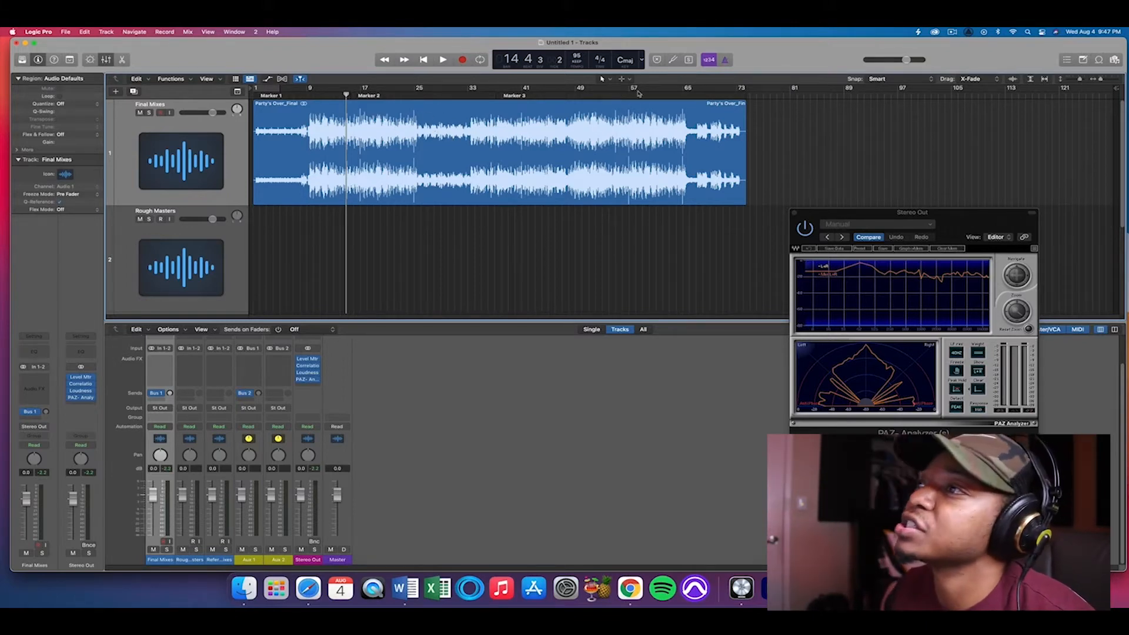
Play the final loud section of the mix from bar 55 and check it on the analyzer
click(634, 94)
click(617, 95)
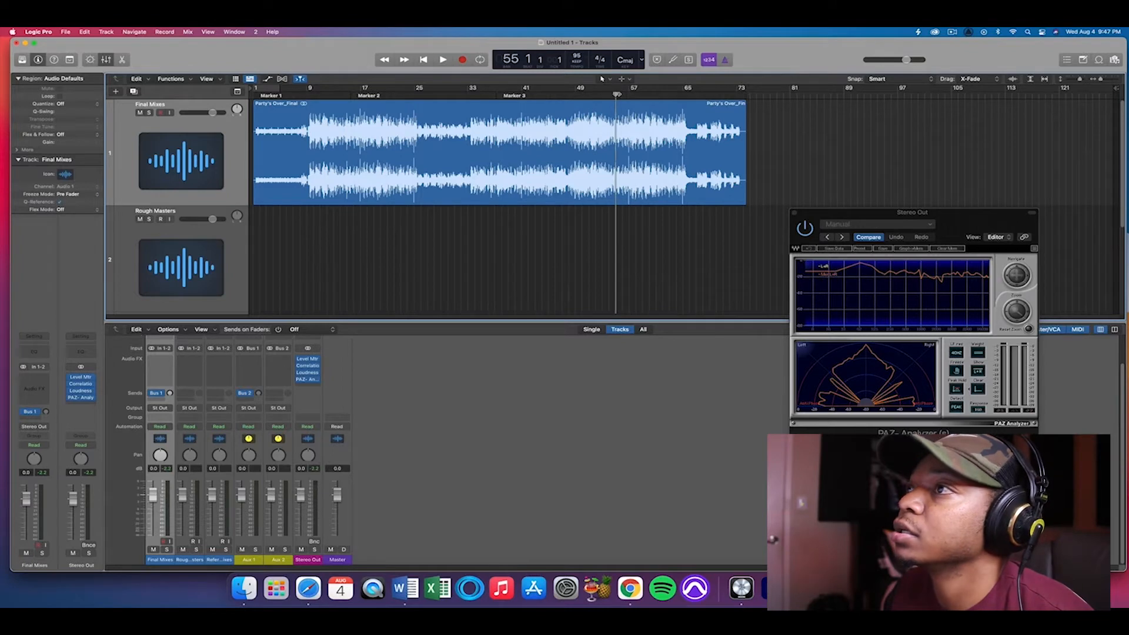
key(space)
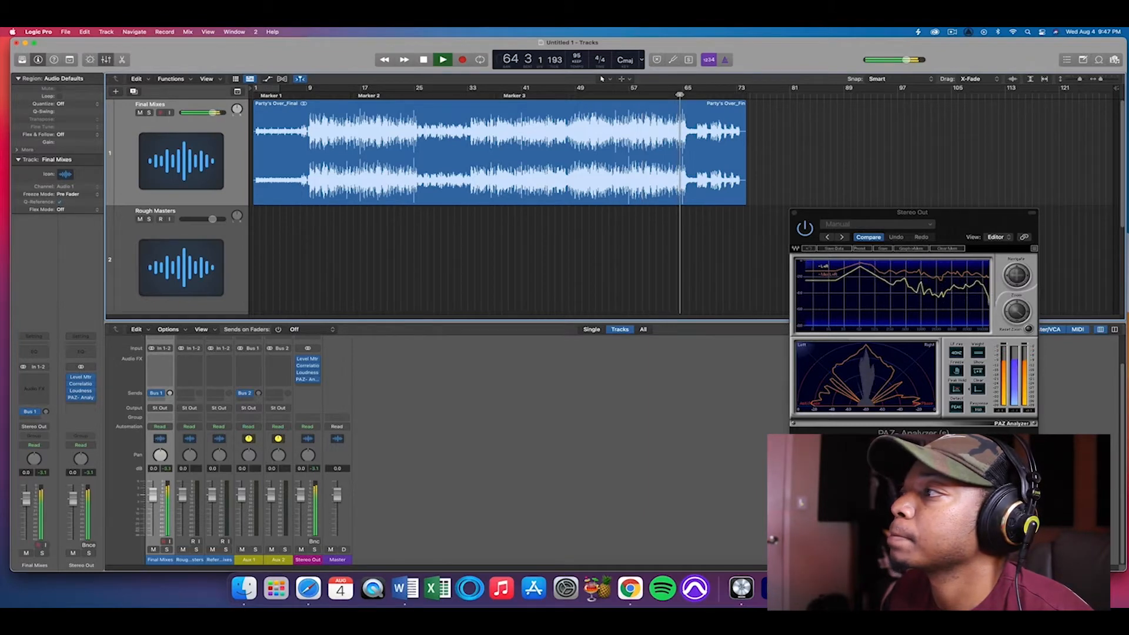
key(space)
Listen to the mix from just before Marker 2, and to the quieter passage starting at bar 28
click(355, 95)
key(space)
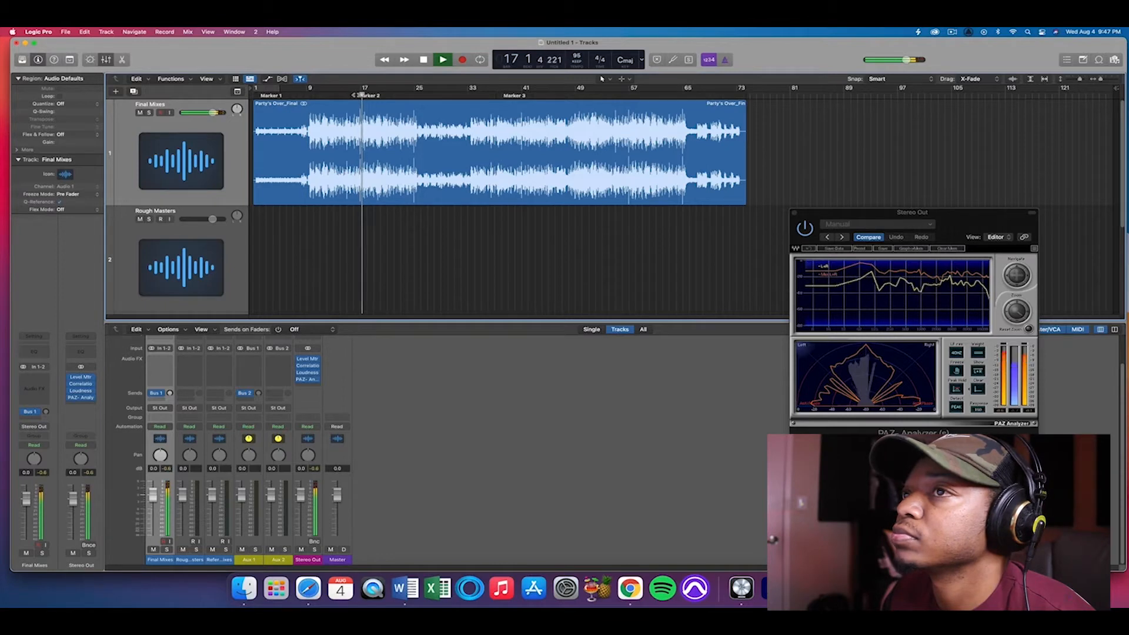
key(space)
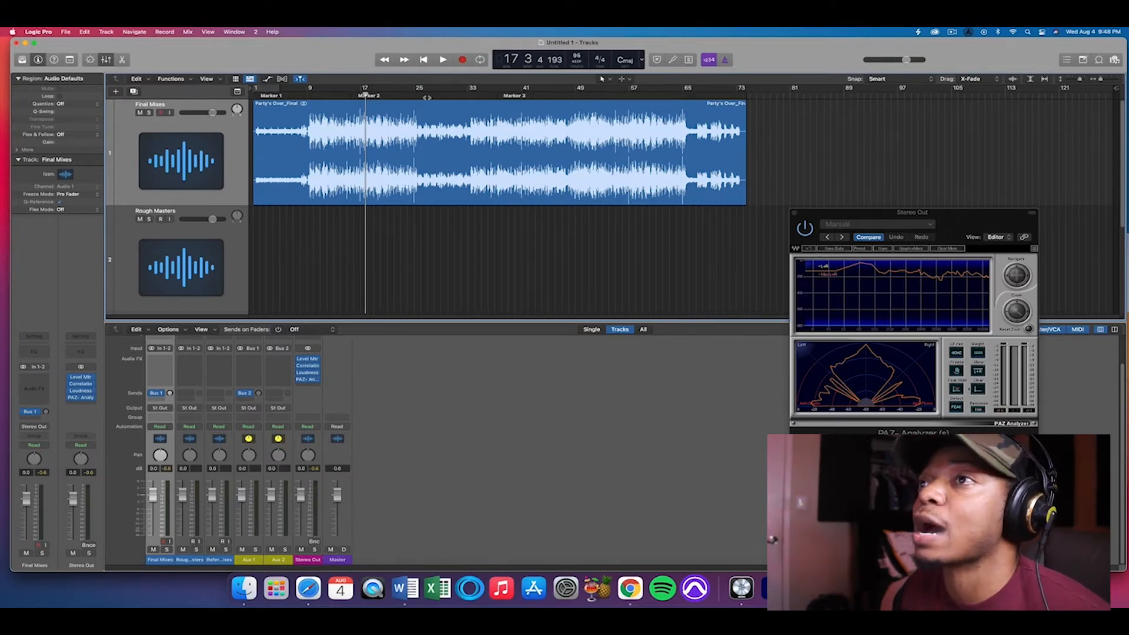
click(431, 96)
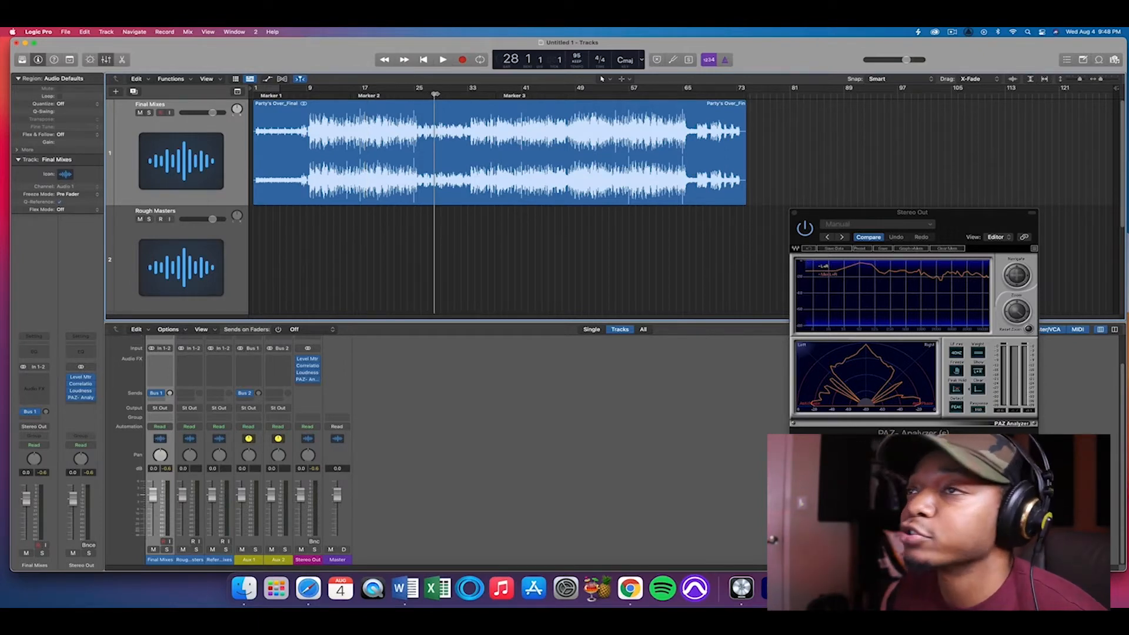
key(space)
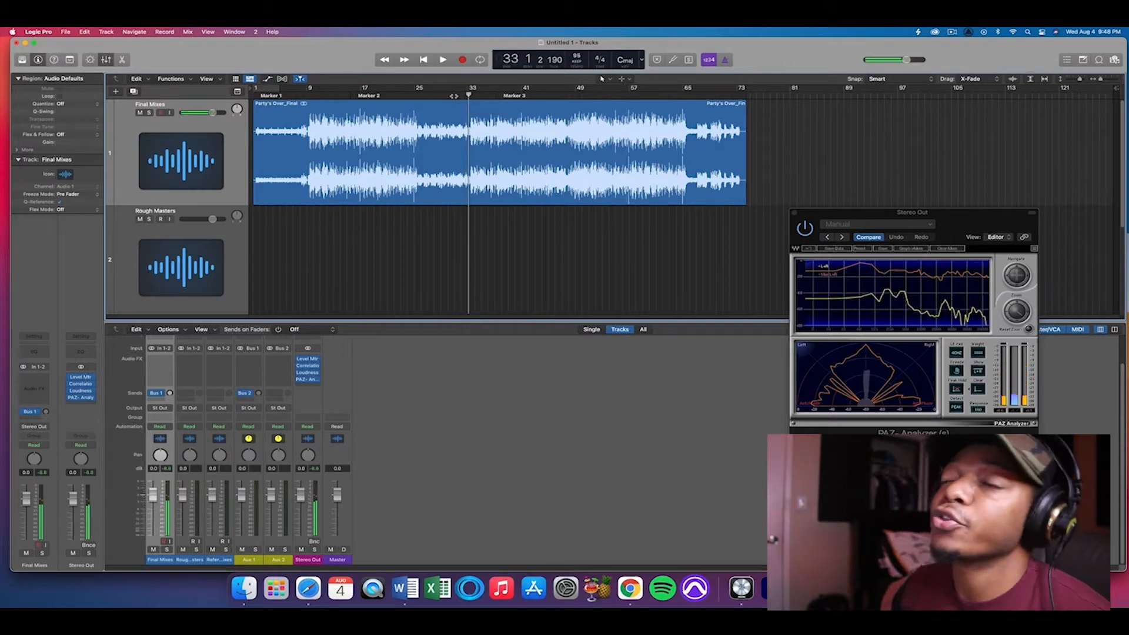
key(space)
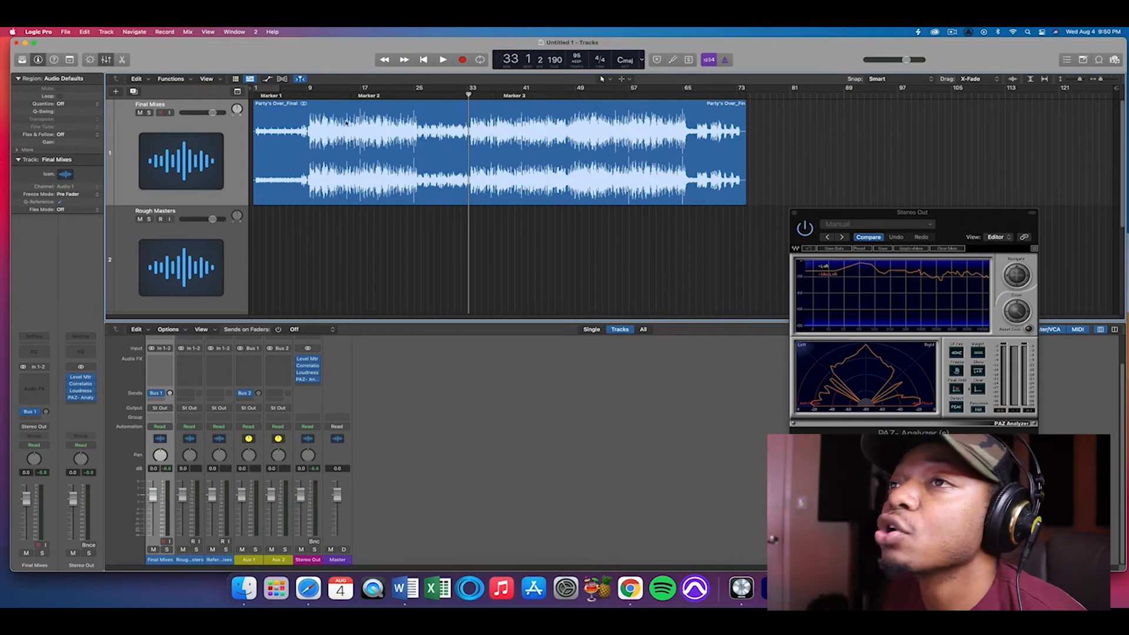
Place the playhead at bar 9 and insert a Channel EQ on the Final Mixes track, keeping its window clear of the waveform
click(309, 96)
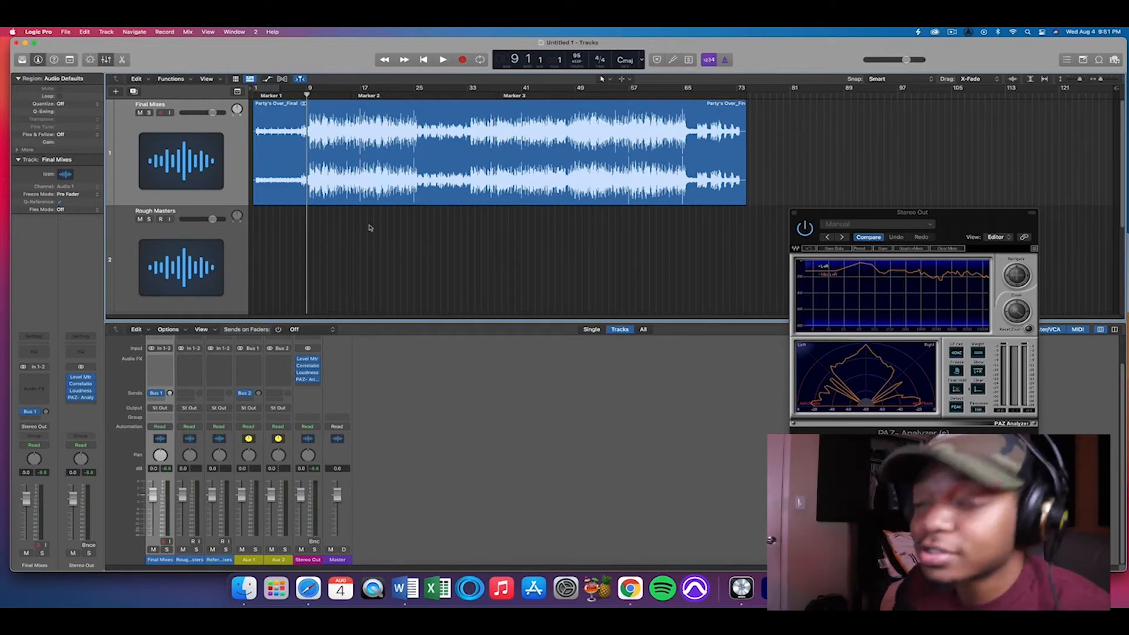
scroll(128, 374, up, 3)
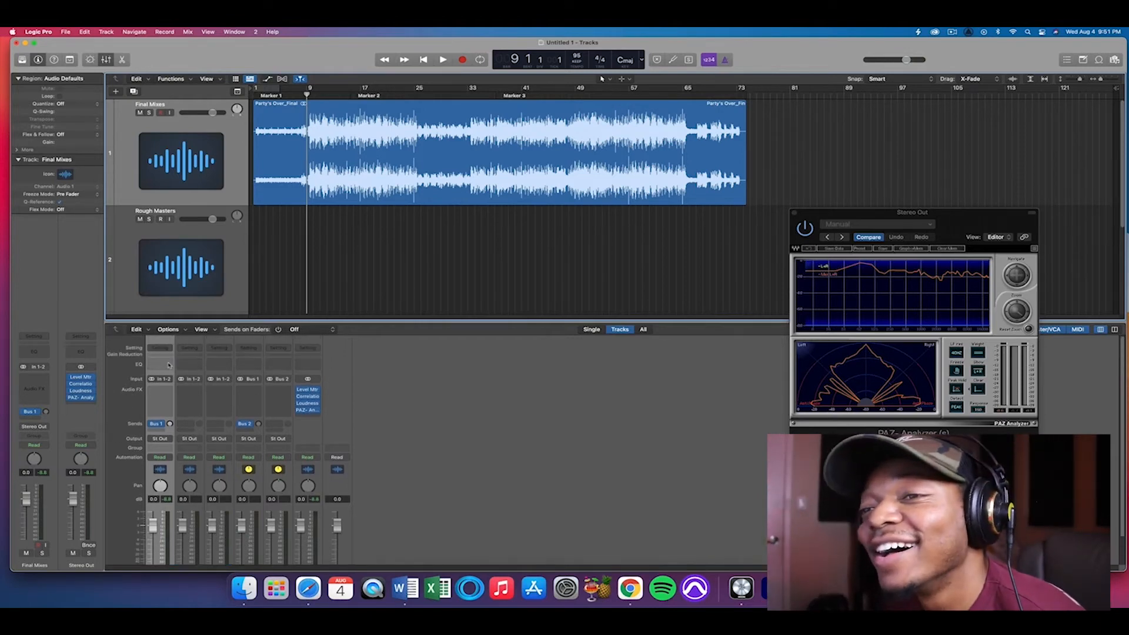
click(167, 365)
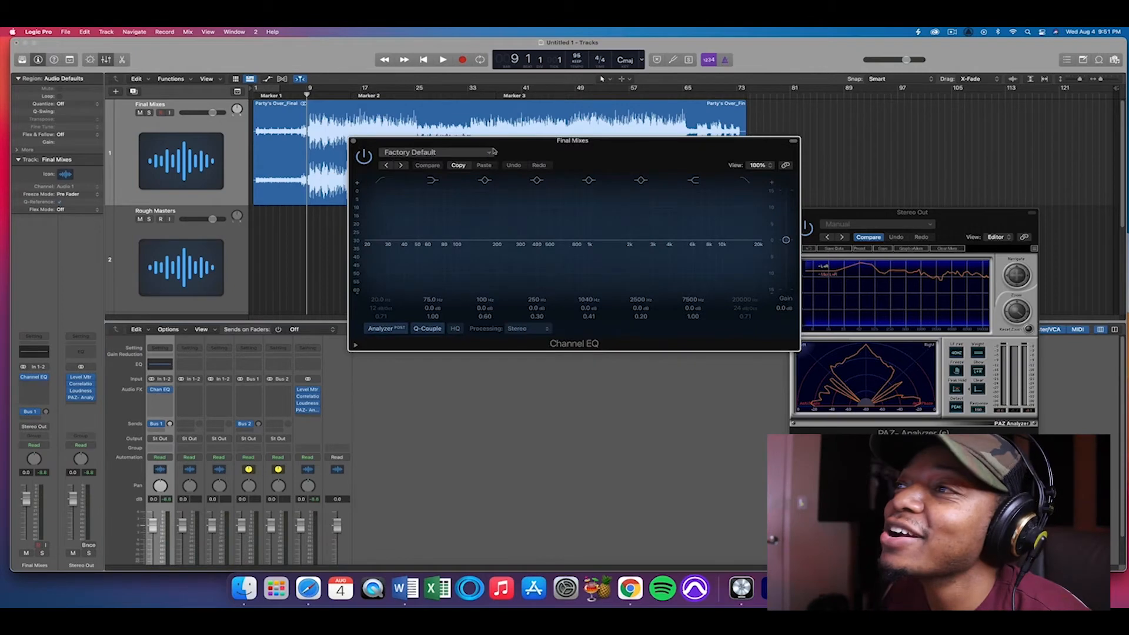
drag(501, 141, 516, 243)
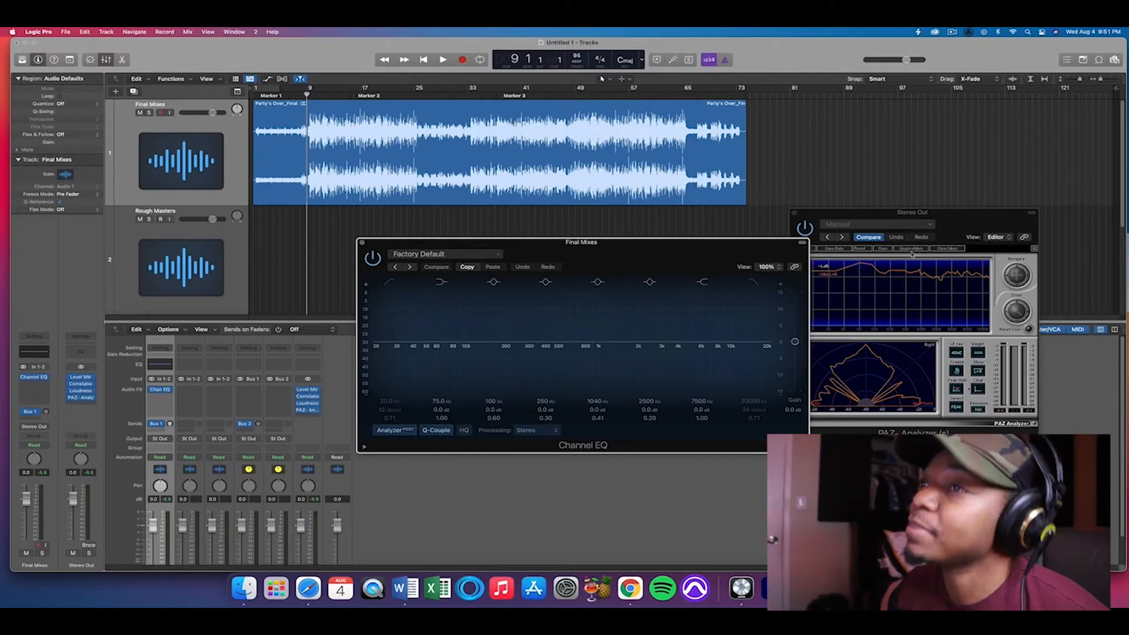
Play the mix briefly from bar 9, and arrange the Channel EQ and PAZ Analyzer windows side by side
drag(980, 216, 730, 217)
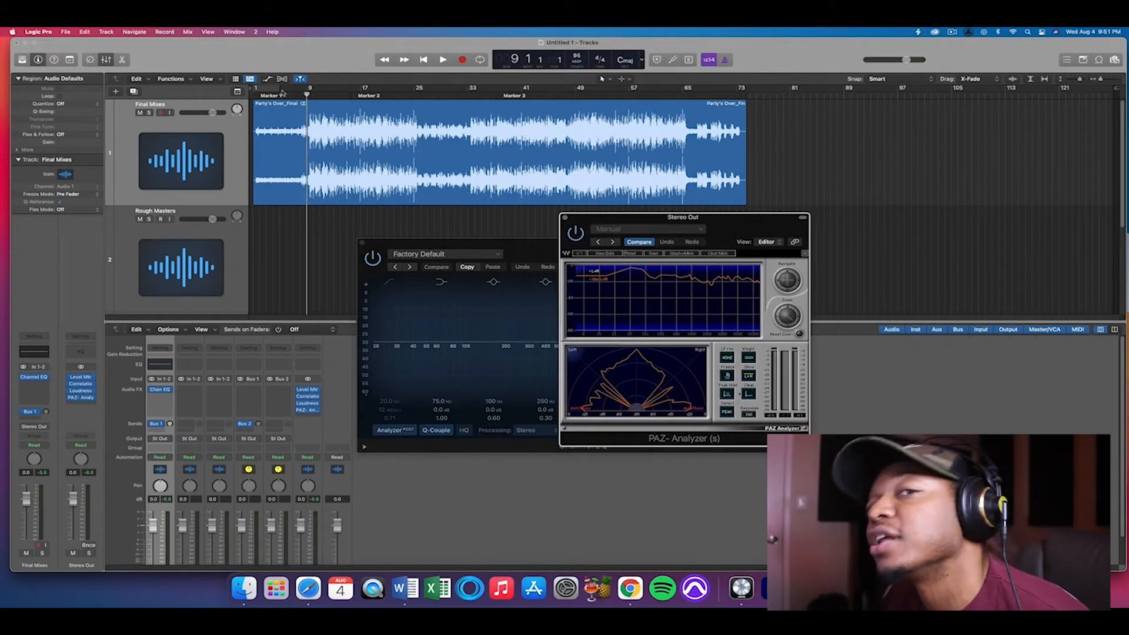
key(space)
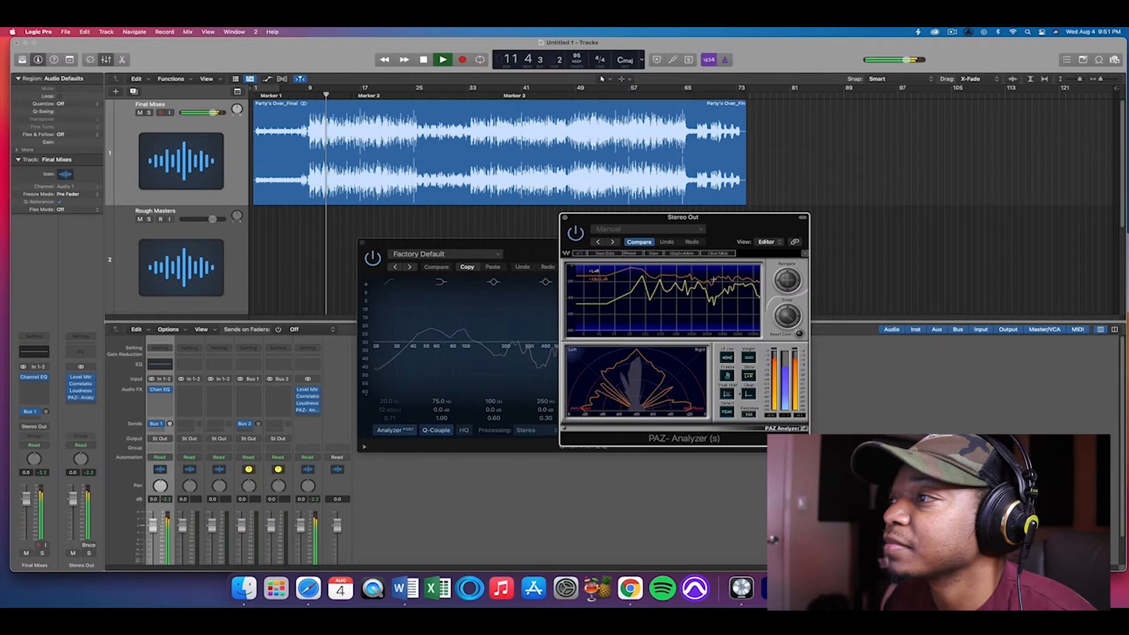
key(space)
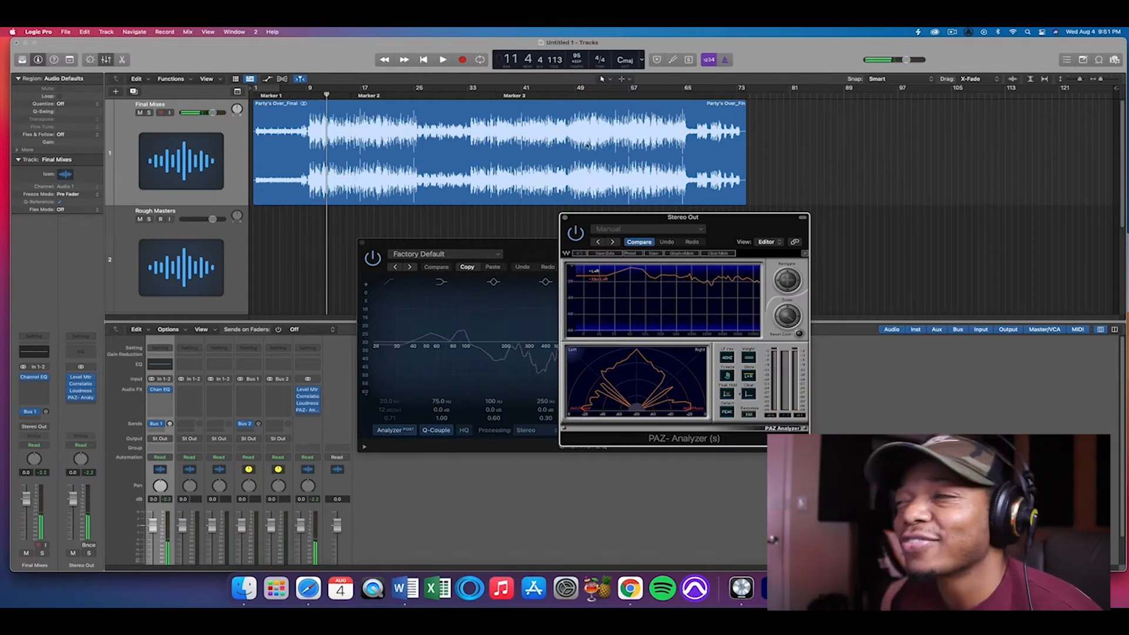
drag(662, 217, 845, 240)
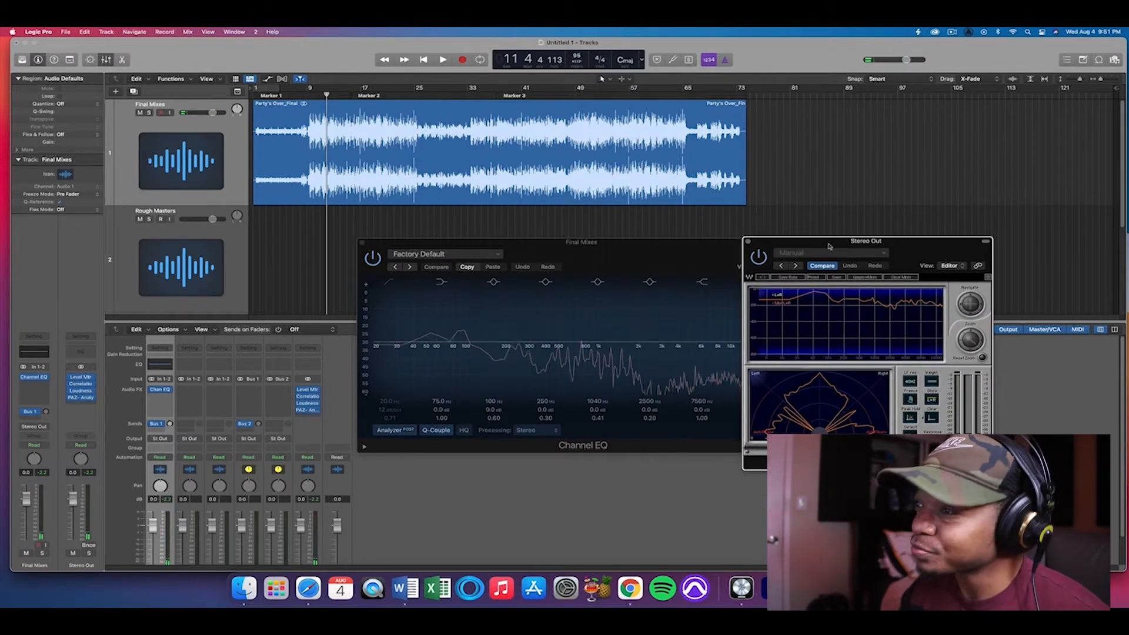
drag(688, 242, 623, 212)
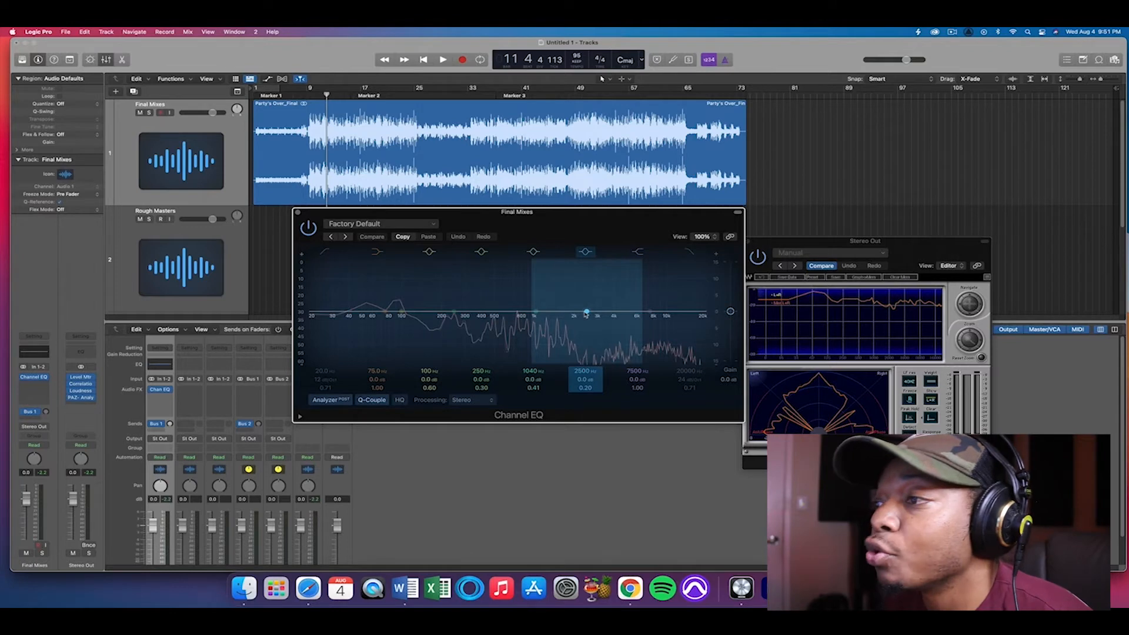
While the mix plays, boost the Channel EQ's 2500 Hz band by about 1.8 dB with a Q of 1.60
key(space)
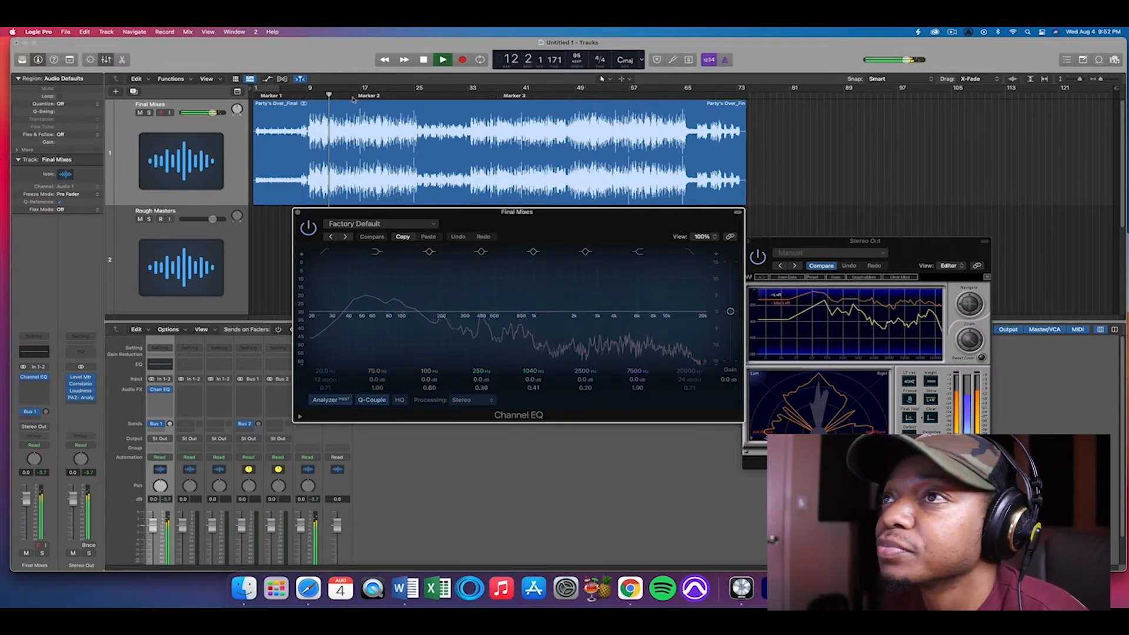
drag(586, 312, 587, 305)
drag(584, 389, 586, 381)
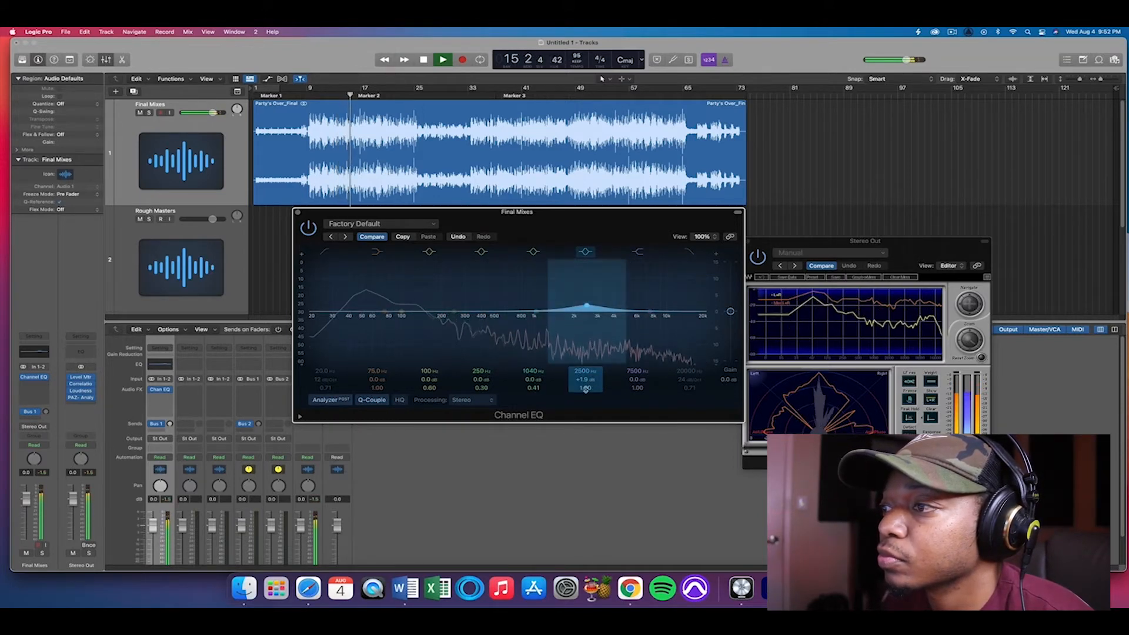
mouse_move(572, 381)
mouse_down()
mouse_move(572, 355)
mouse_move(571, 382)
mouse_move(582, 377)
mouse_up()
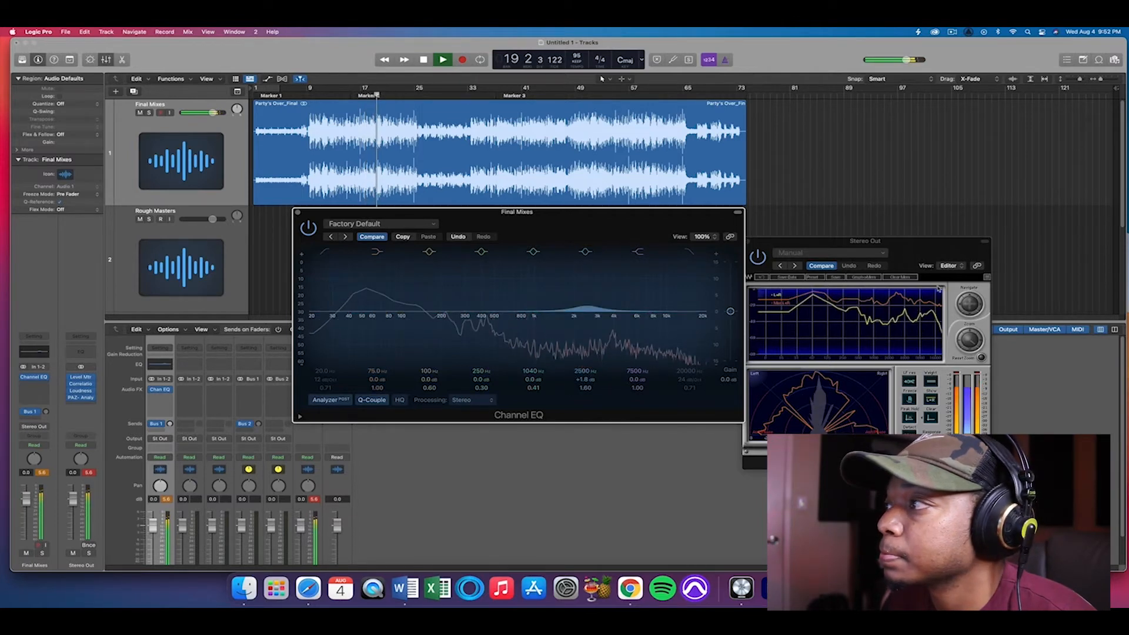
click(899, 295)
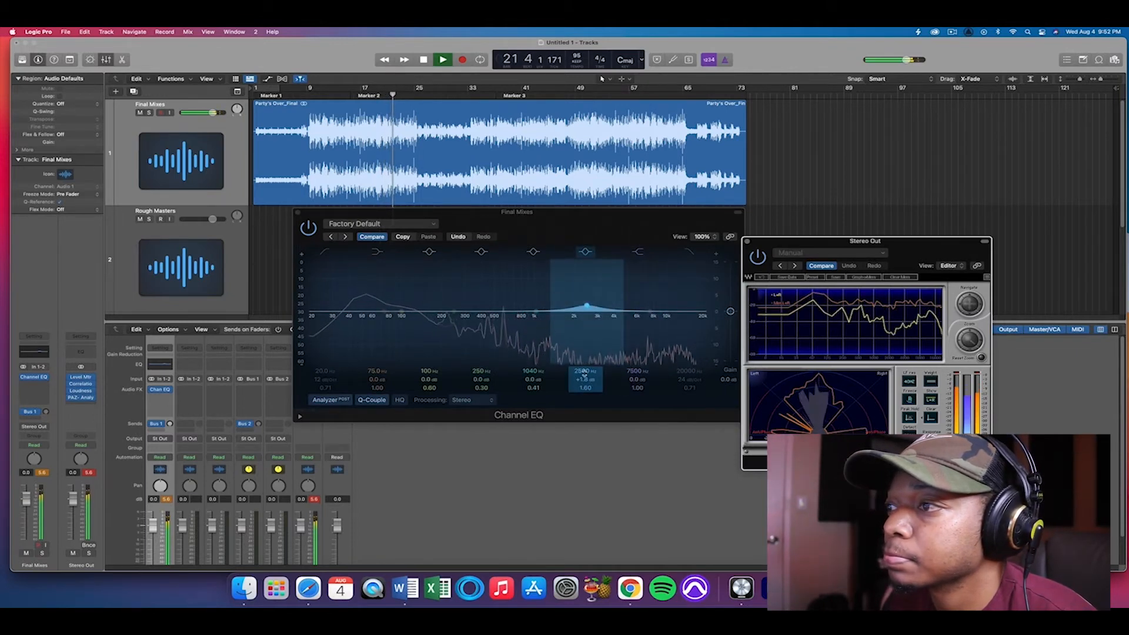
Retune the boosted upper-mid band to 2240 Hz at about +2.2 dB, and raise the 7500 Hz high shelf by 1.4 dB
drag(585, 371, 584, 383)
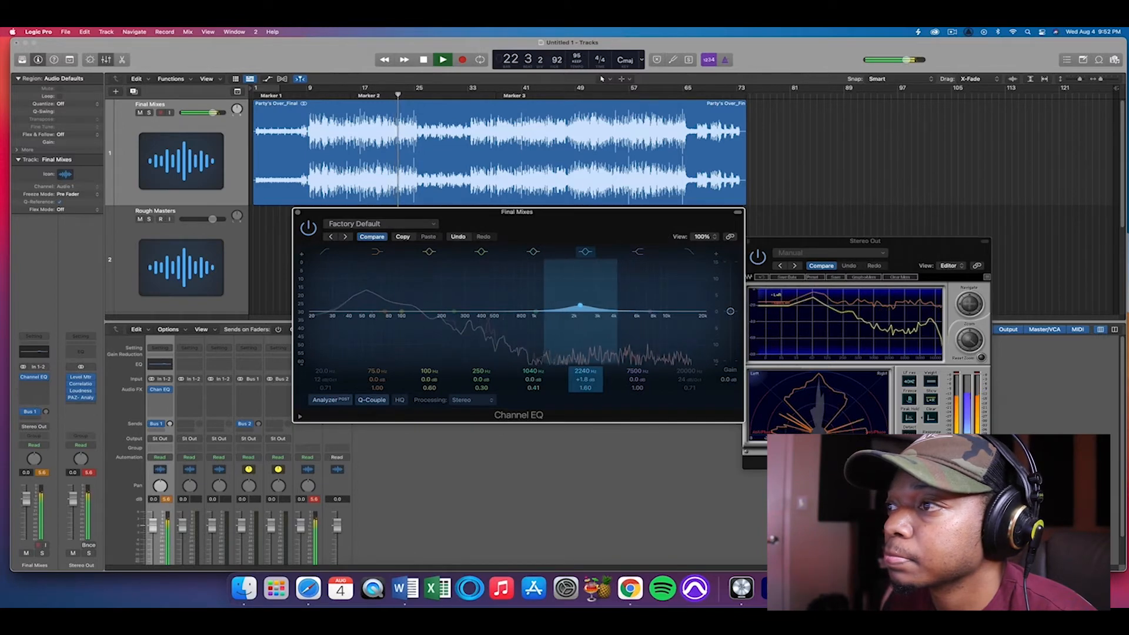
drag(584, 383, 585, 380)
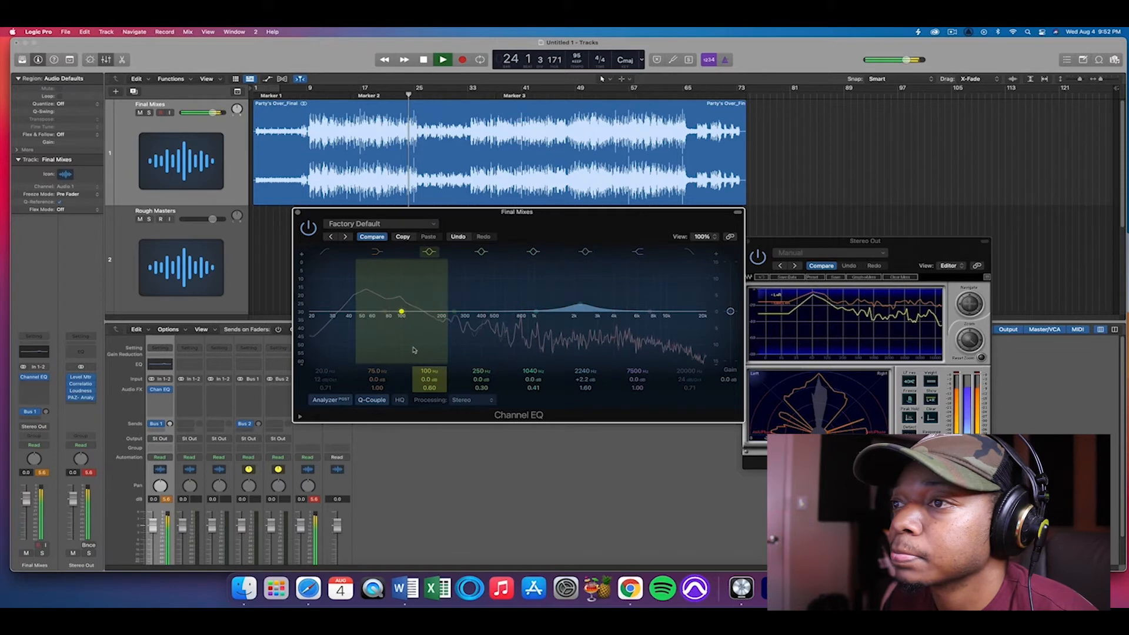
drag(641, 380, 641, 371)
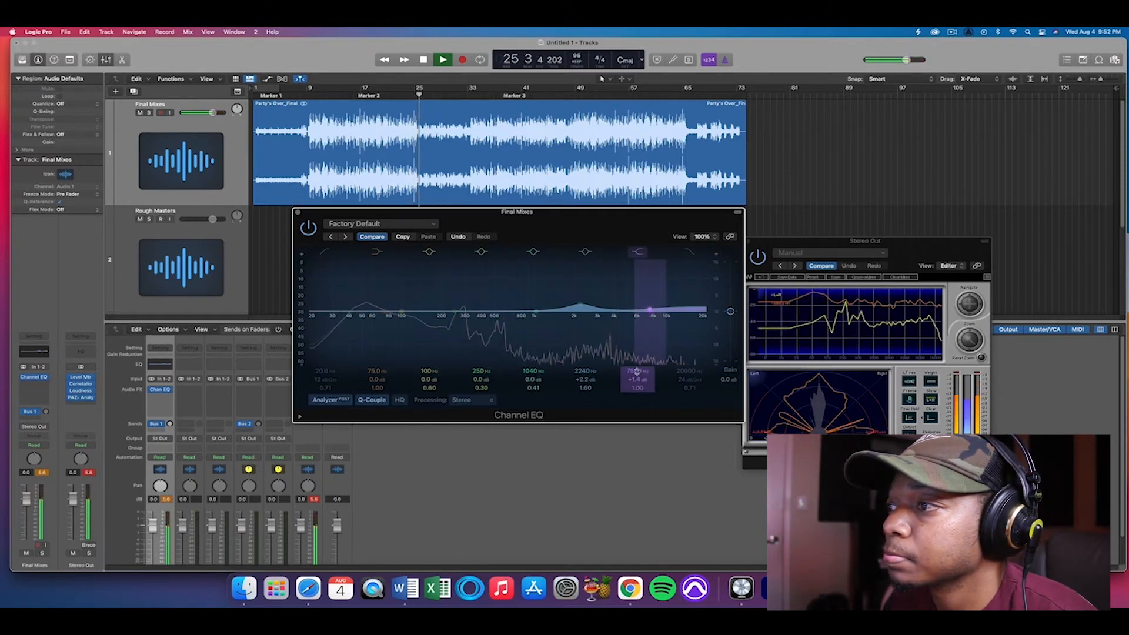
key(space)
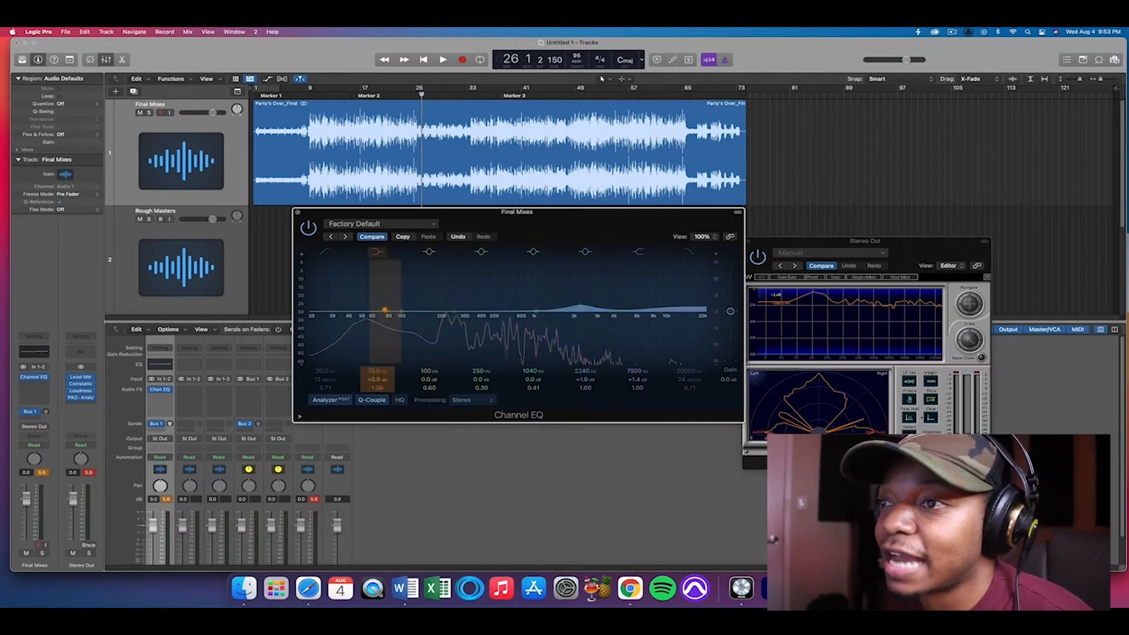
Try an exaggerated boost of about 22 dB on the 75 Hz low shelf, and back it off to about 6.2 dB
drag(377, 380, 380, 358)
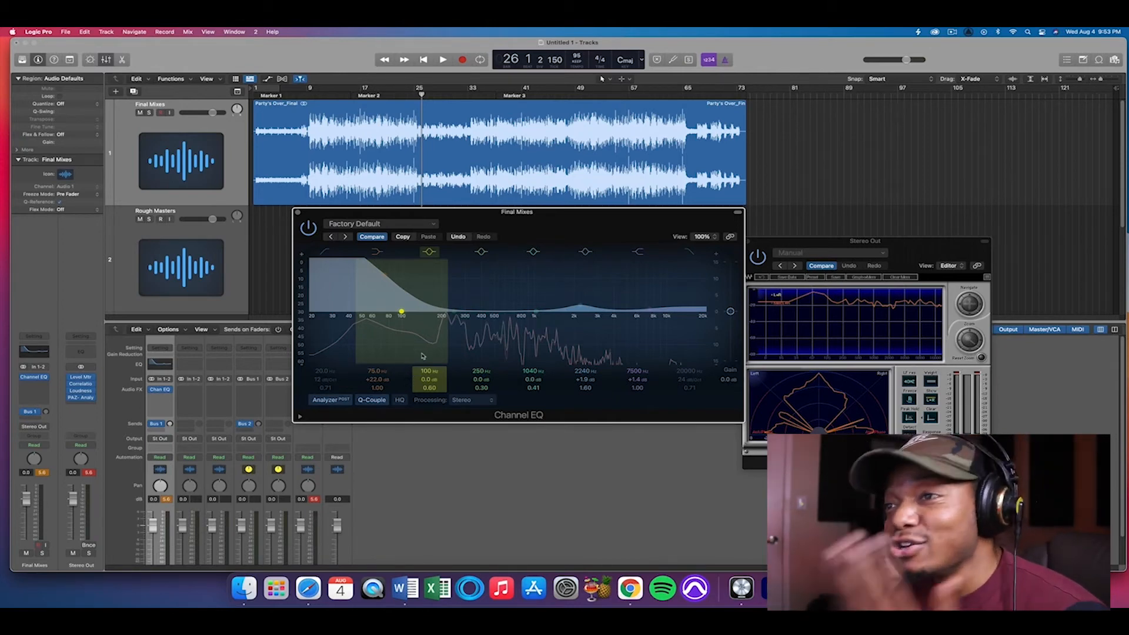
scroll(378, 379, down, 10)
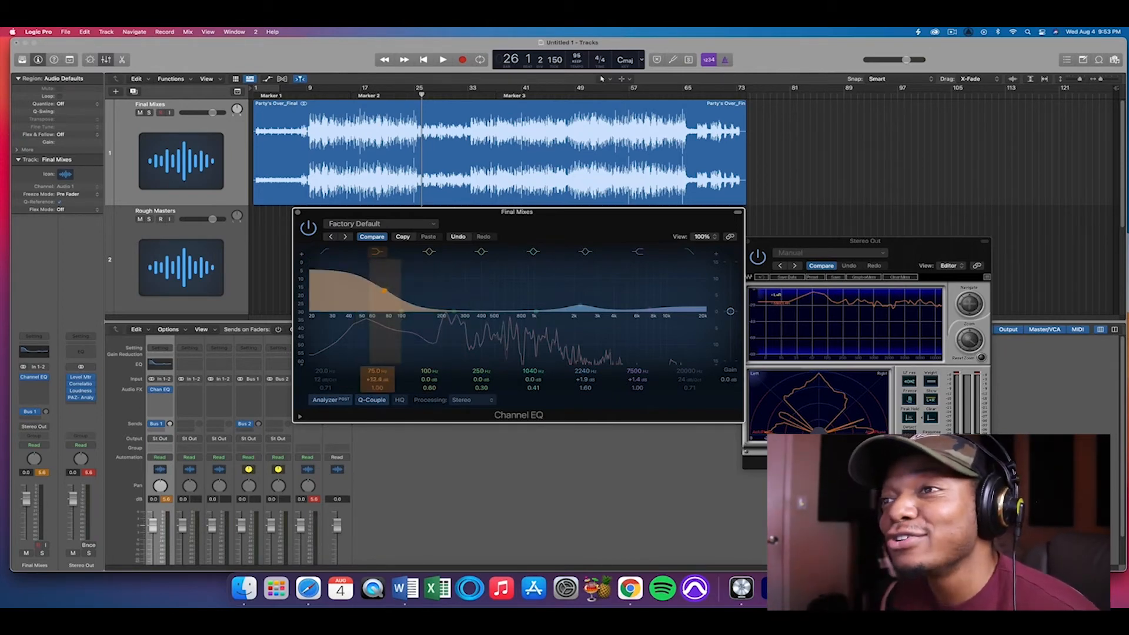
scroll(377, 380, up, 2)
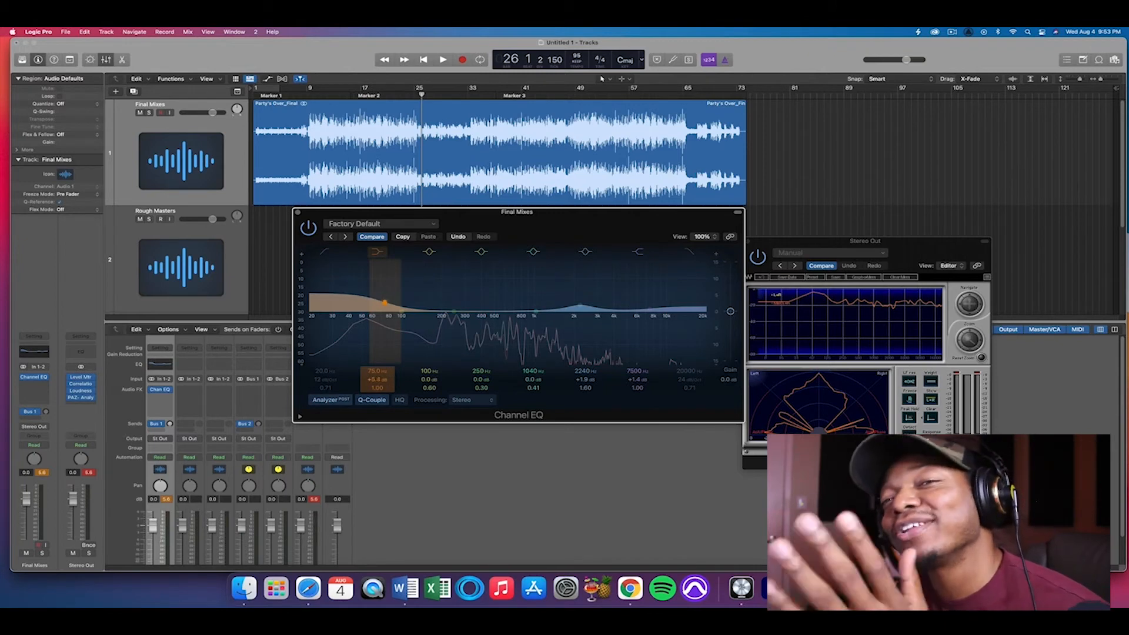
drag(370, 376, 370, 374)
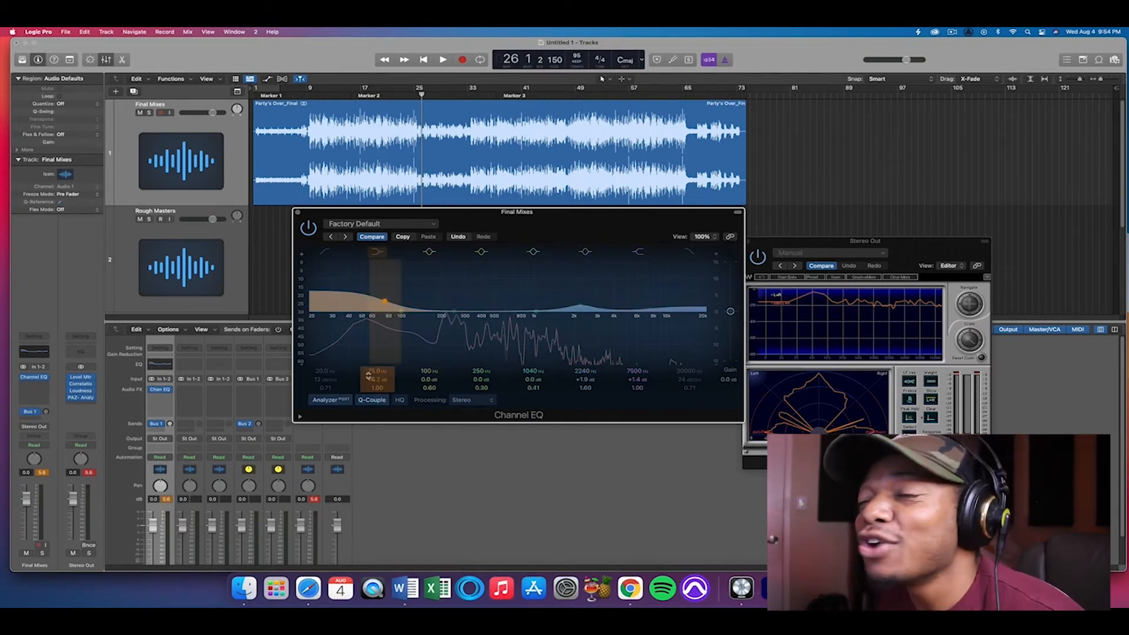
Reduce the 75 Hz low shelf's gain to about +0.3 dB and resume playback from bar 26
drag(371, 379, 371, 419)
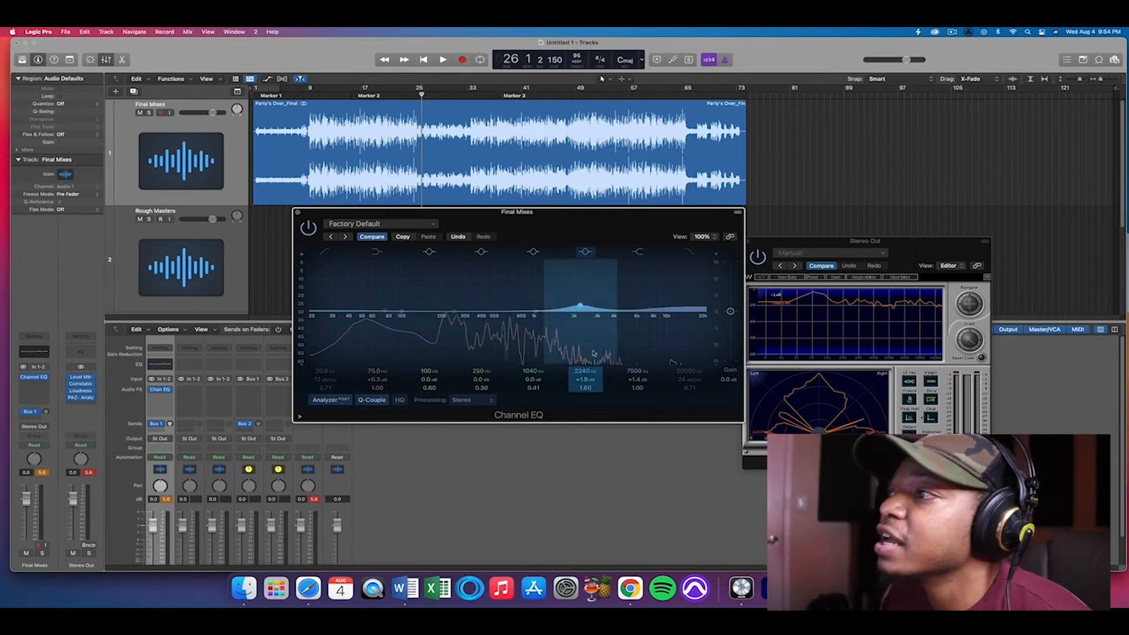
key(space)
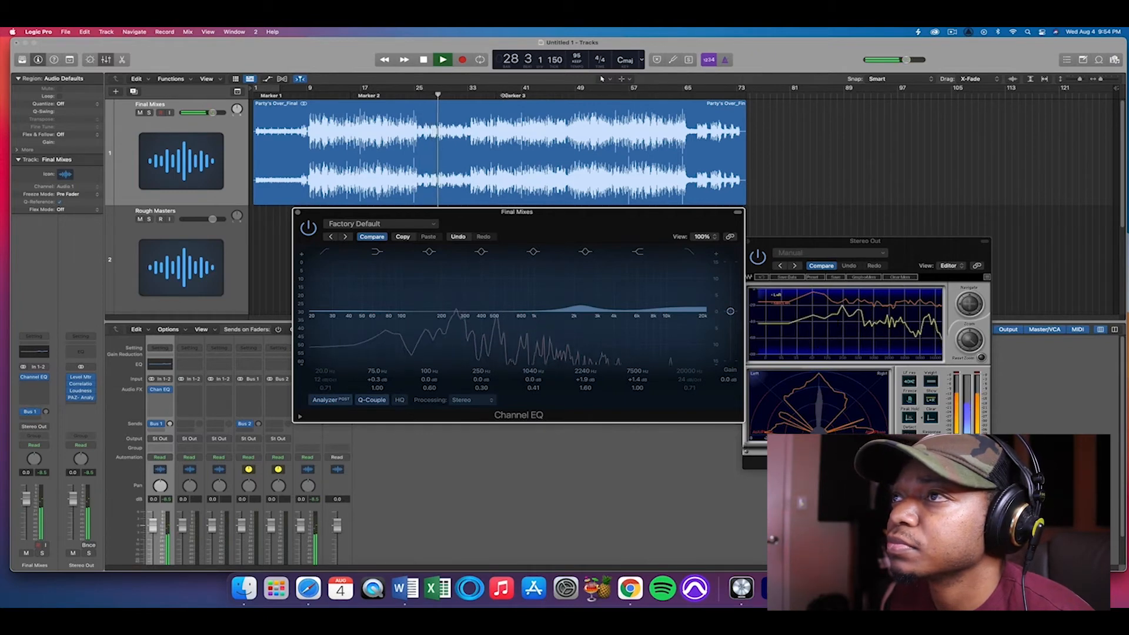
Audition the equalized mix around its third marker section, and stop playback at about bar 53
click(506, 96)
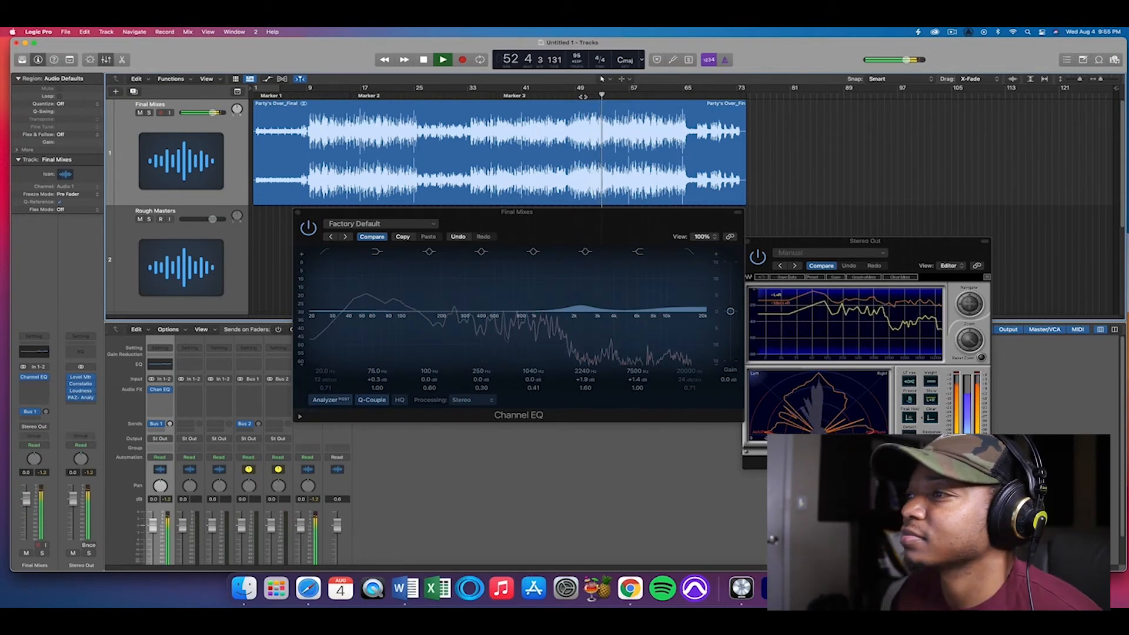
key(space)
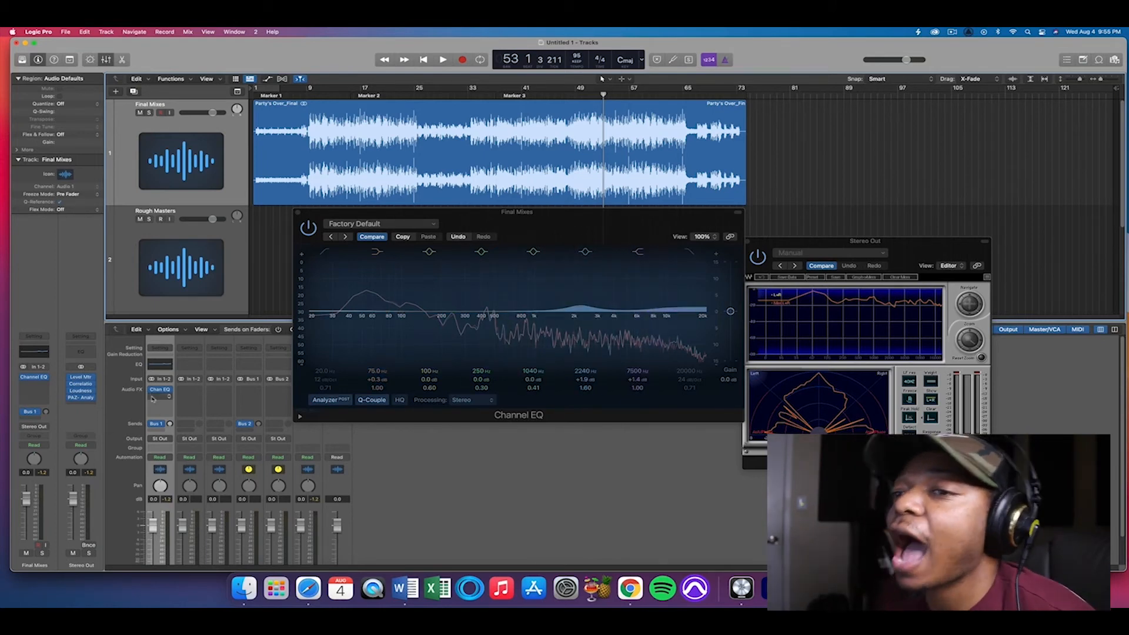
Insert FabFilter's FF Pro-Q 2 on the Final Mixes track, after the Channel EQ
click(153, 398)
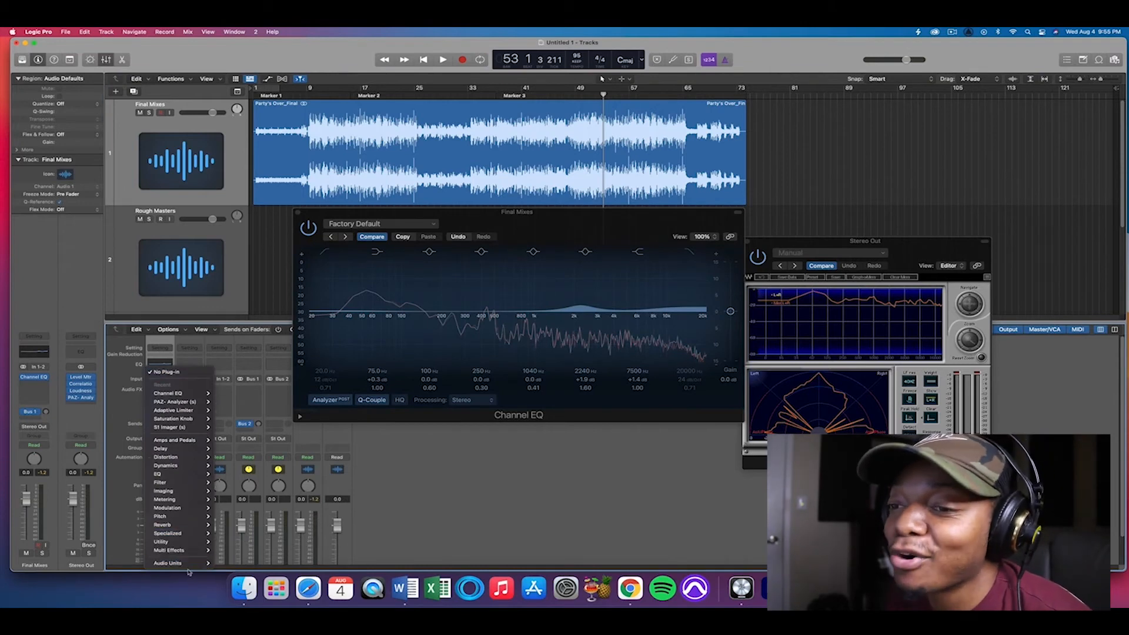
mouse_move(190, 566)
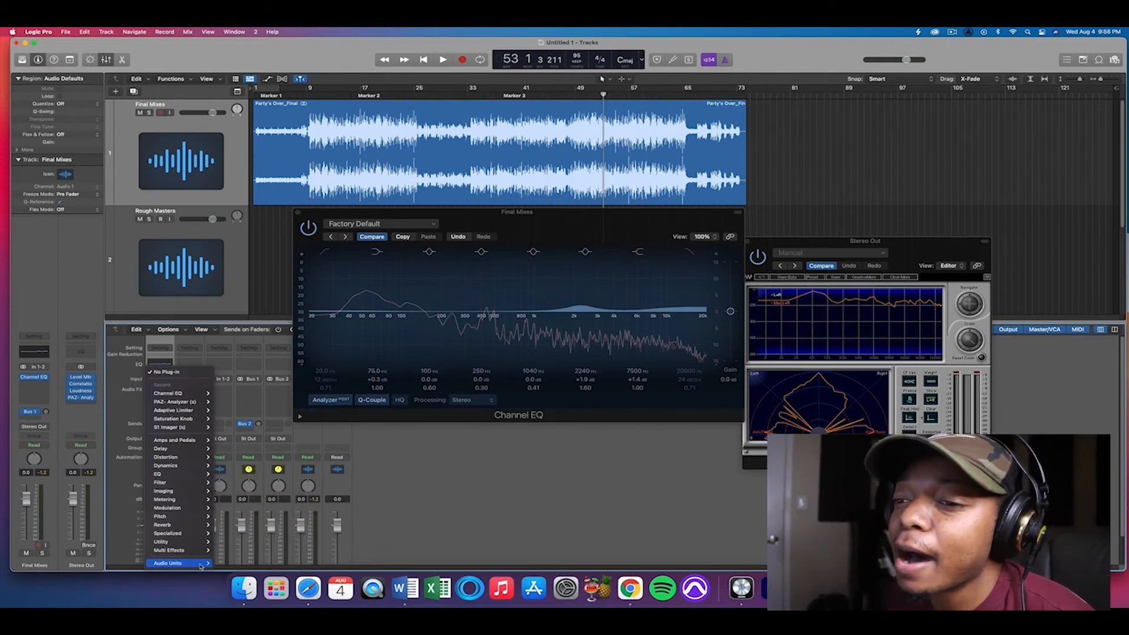
mouse_move(247, 563)
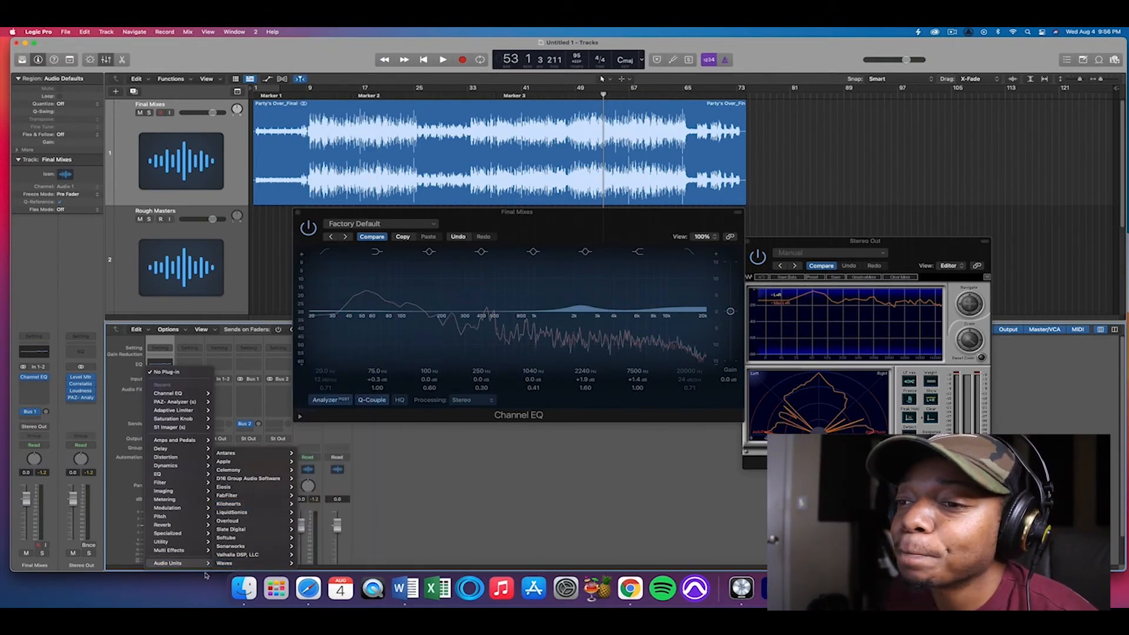
mouse_move(190, 492)
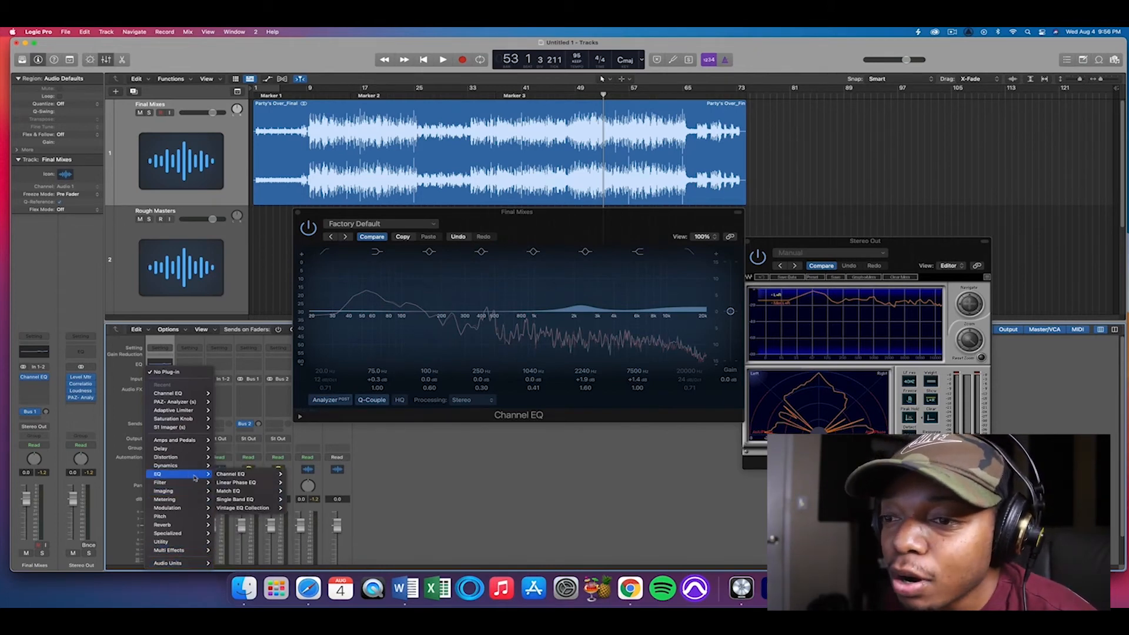
mouse_move(260, 505)
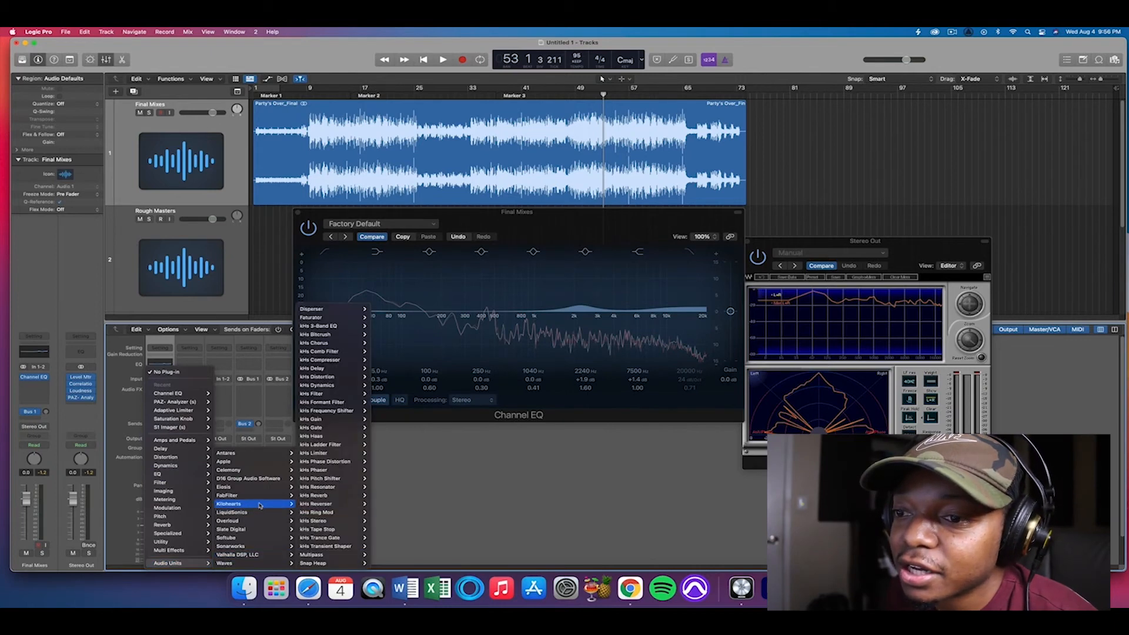
mouse_move(268, 541)
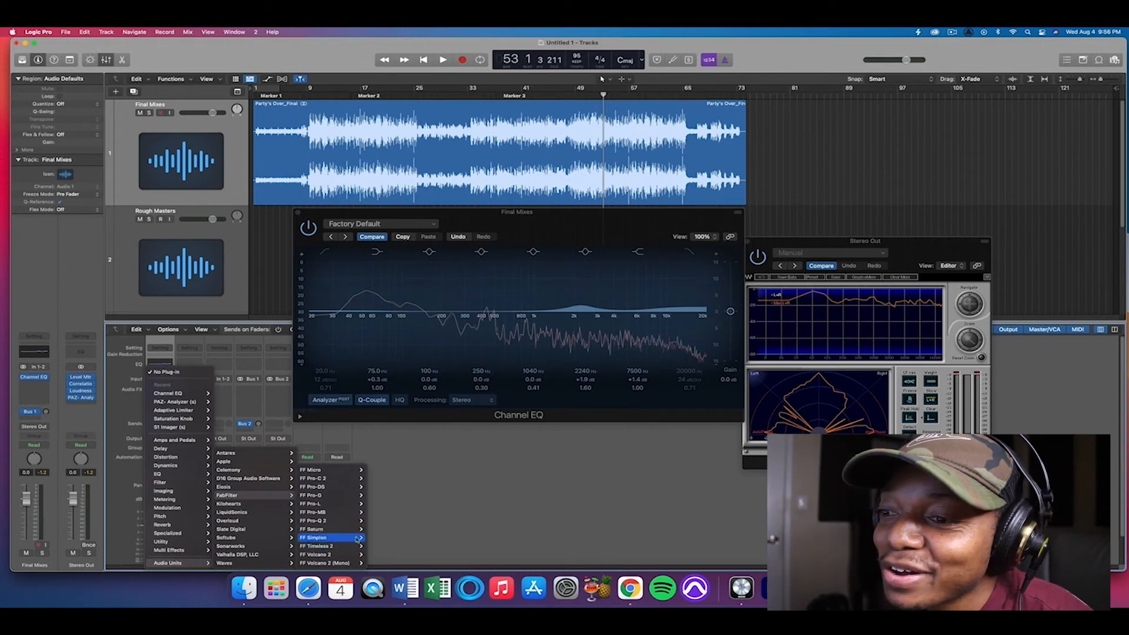
click(373, 522)
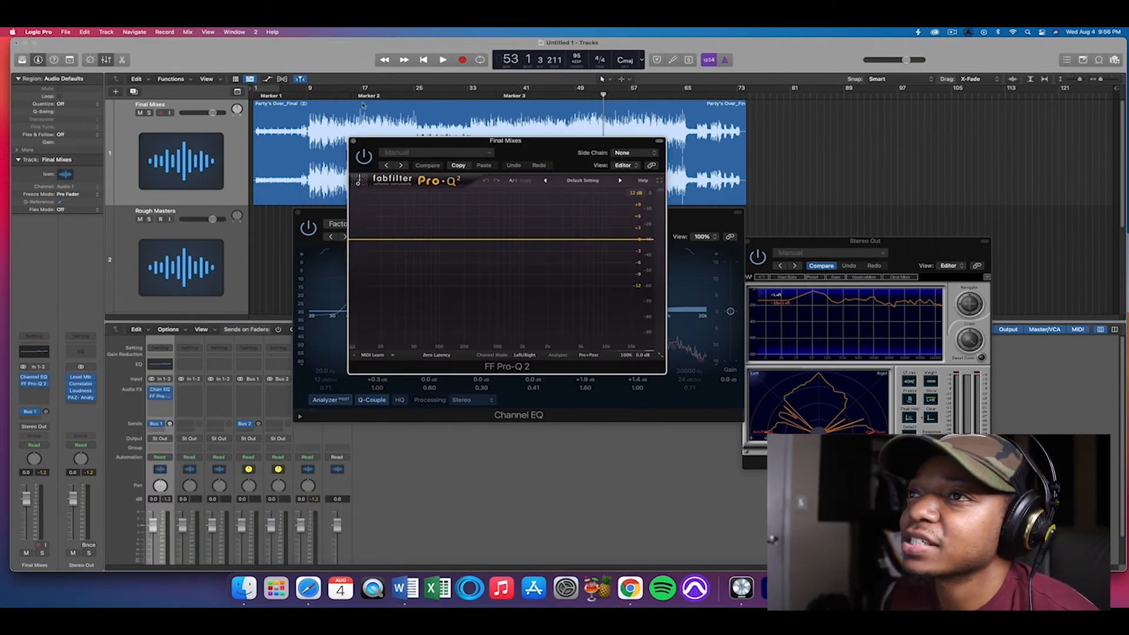
During playback, add a gentle high shelf in Pro-Q 2 at about 2264 Hz with roughly +0.9 dB gain, and stop playback
key(space)
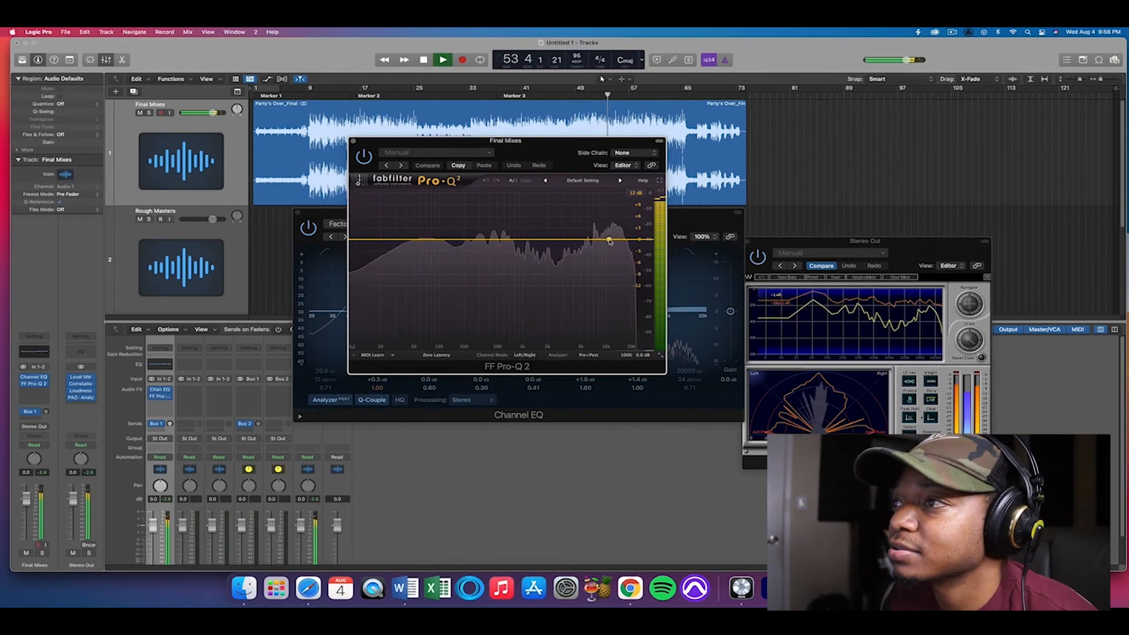
drag(610, 239, 550, 238)
key(space)
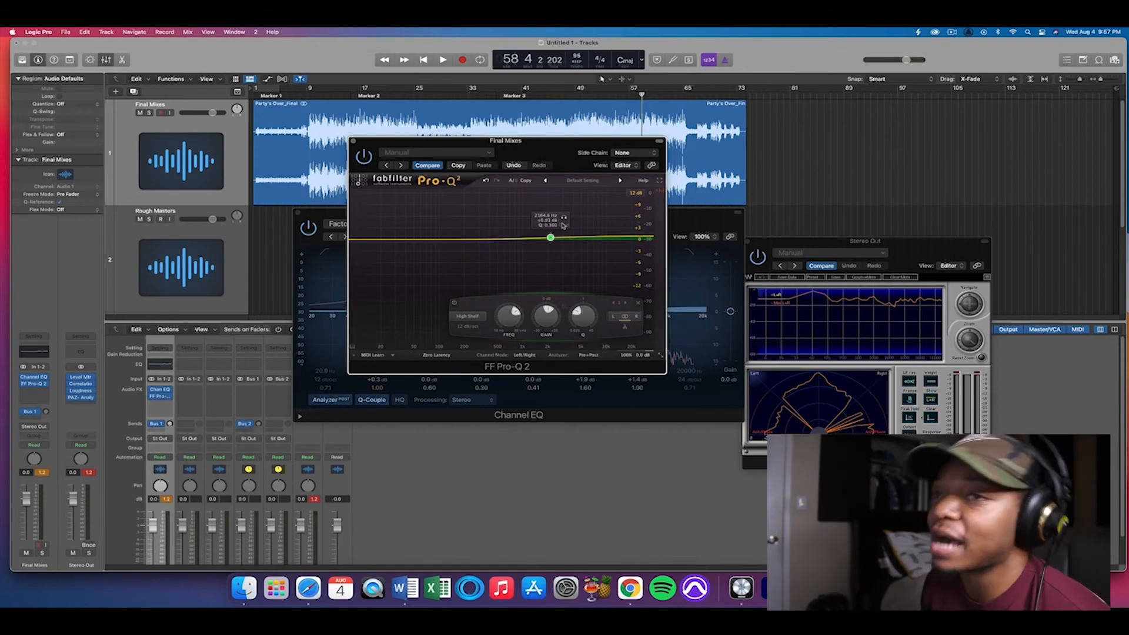
Move Pro-Q 2 clear of the Channel EQ, and enable the Channel EQ's low cut with its cutoff at about 30 Hz
drag(582, 145, 951, 337)
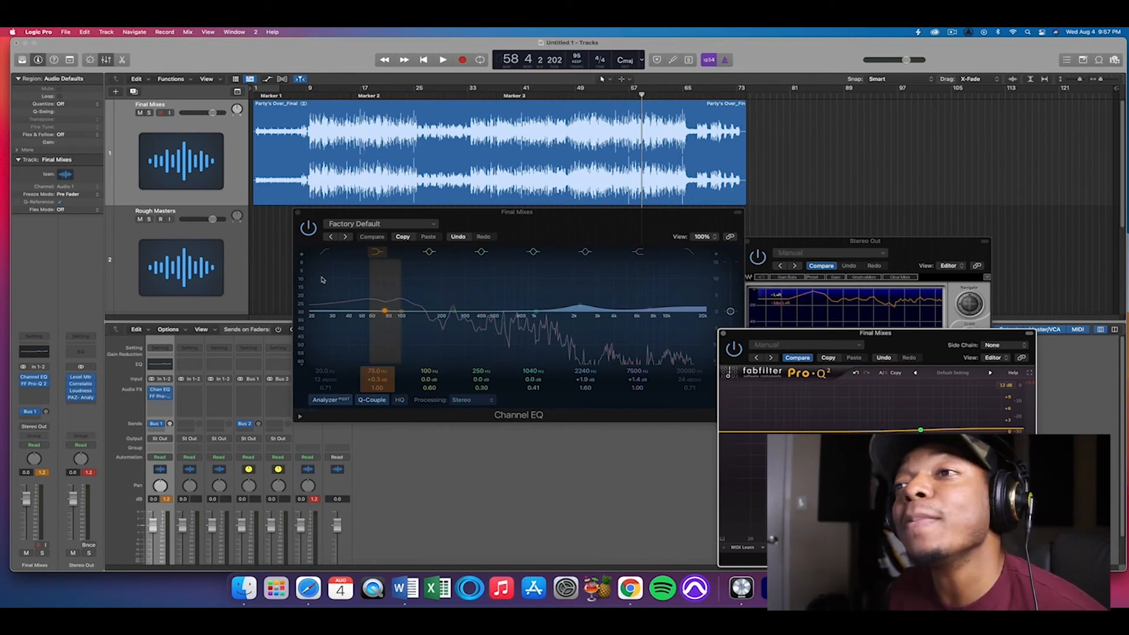
click(323, 253)
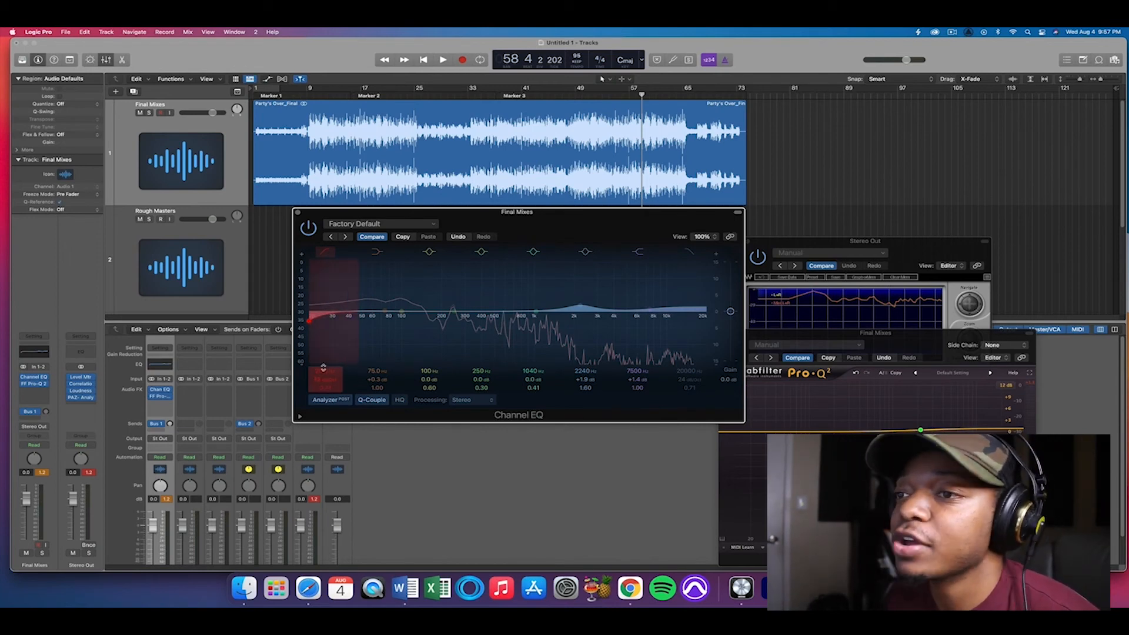
drag(323, 373, 323, 379)
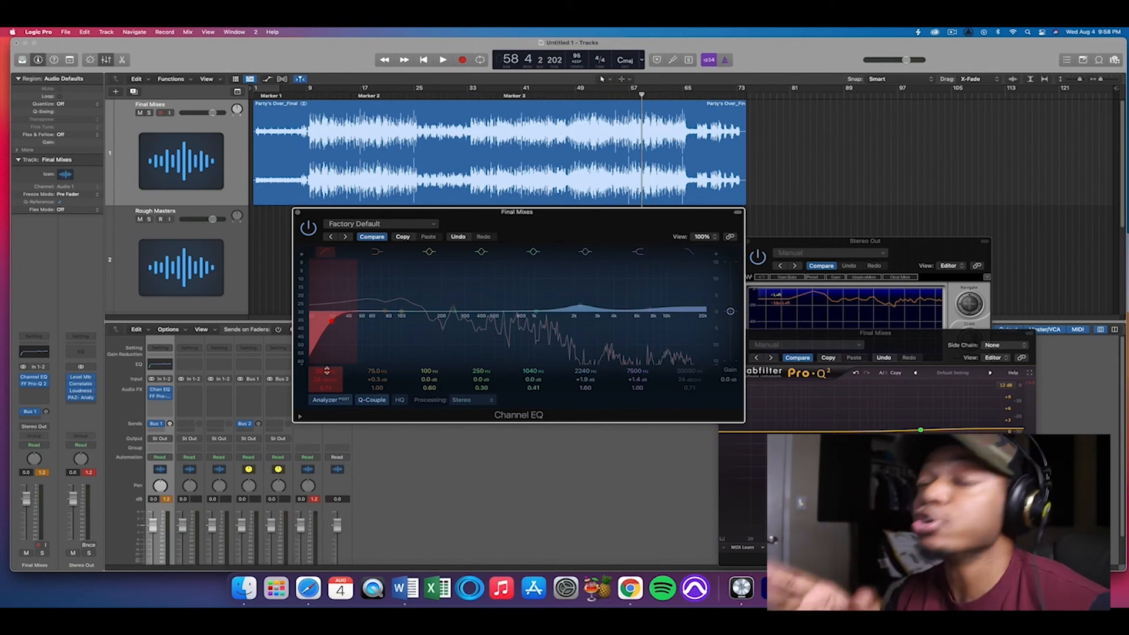
While the mix plays, compare low-cut slopes in the Channel EQ, keep a steeper roll-off, and stop playback
key(space)
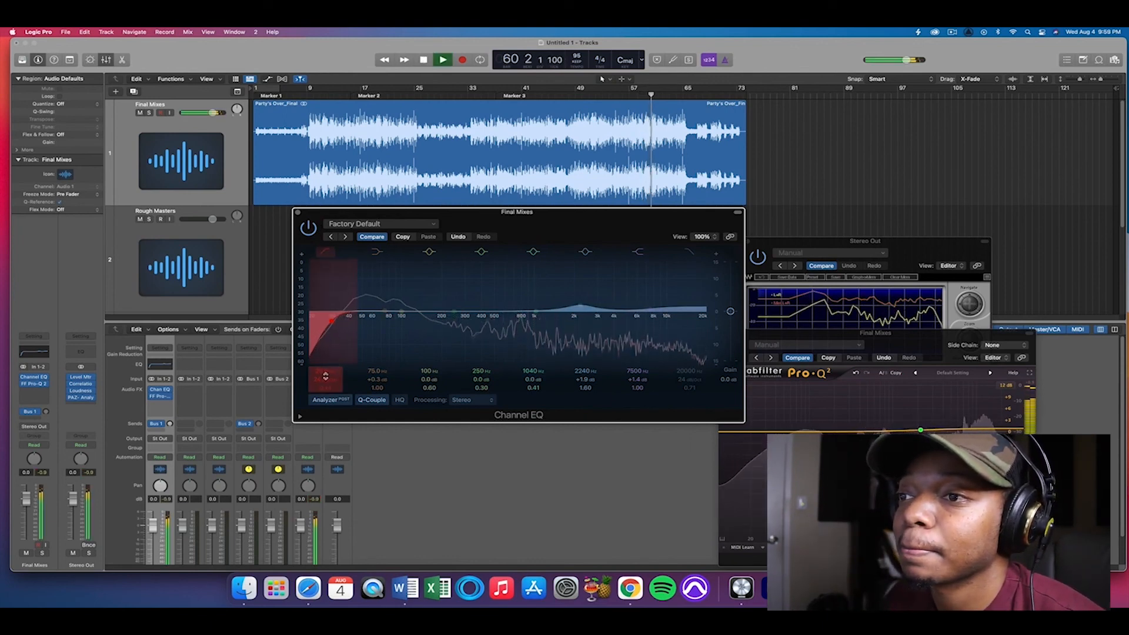
drag(325, 374, 325, 379)
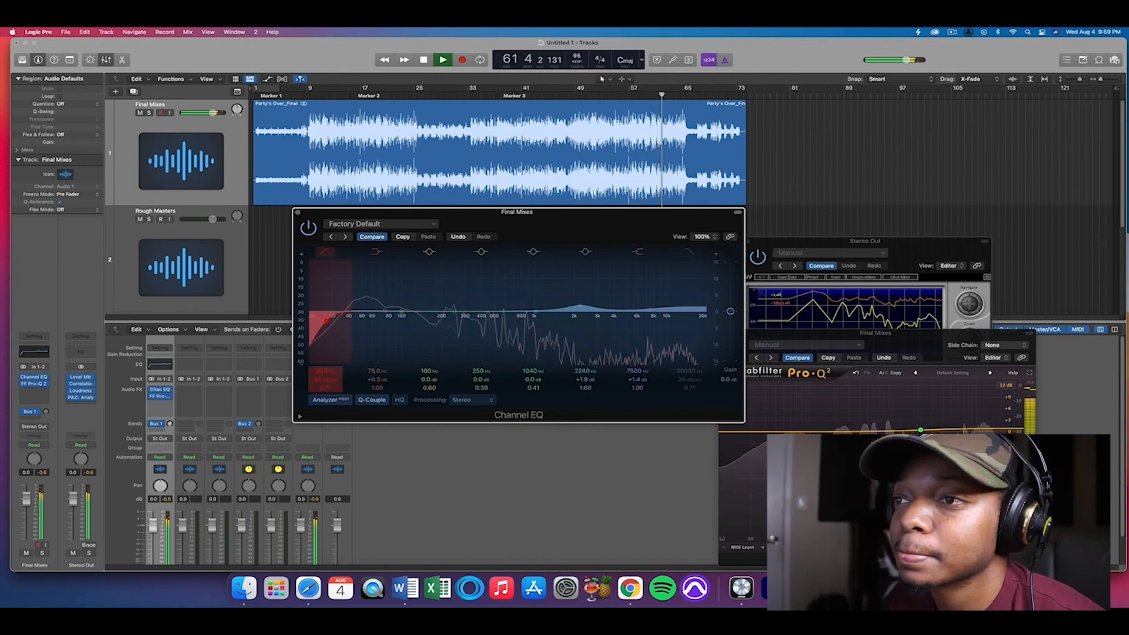
drag(325, 380, 326, 376)
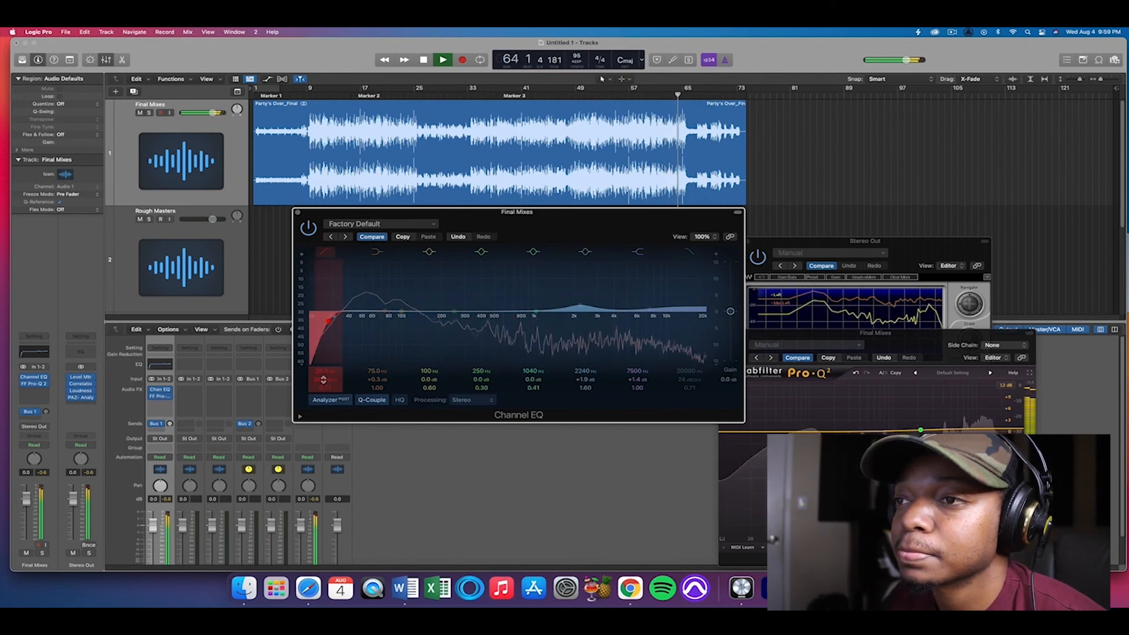
key(space)
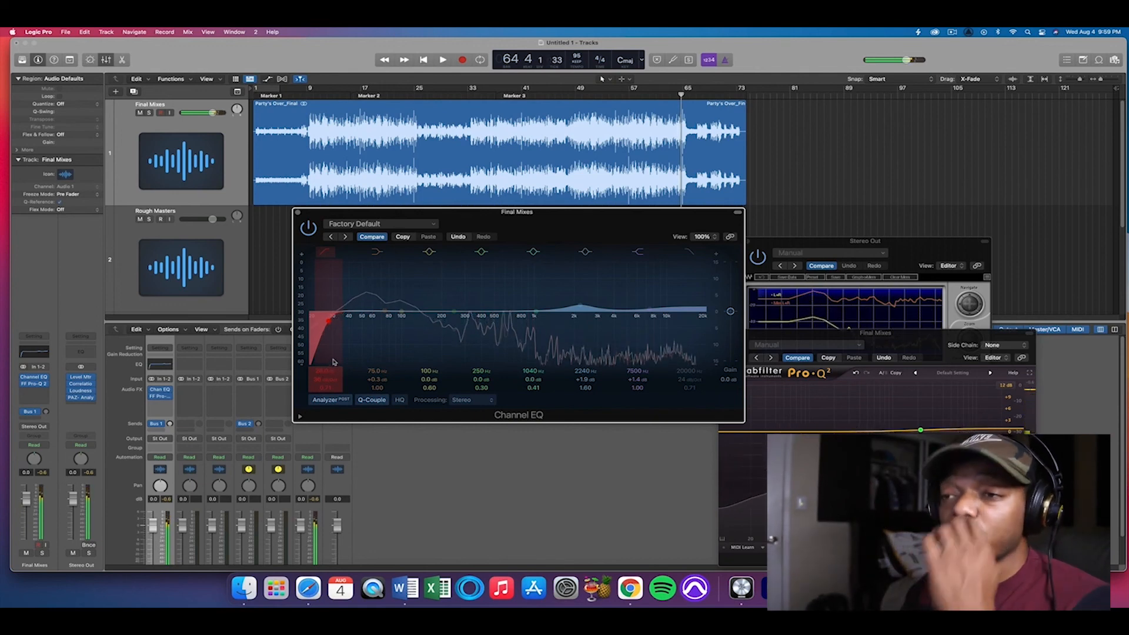